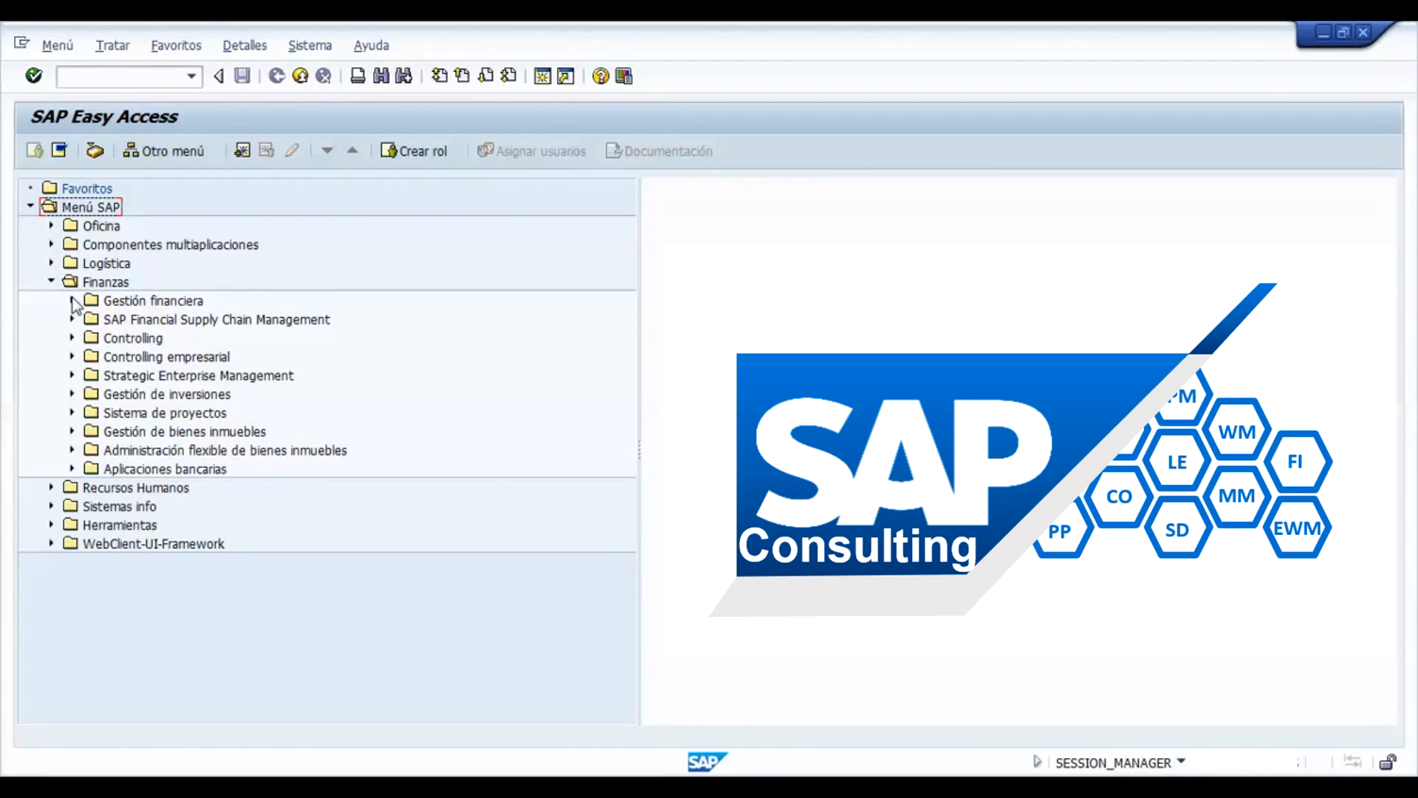
- Open F.15 - Listas from the general ledger's periodic postings under Gestión financiera, Operaciones periódicas
left_click(71, 299)
left_click(92, 319)
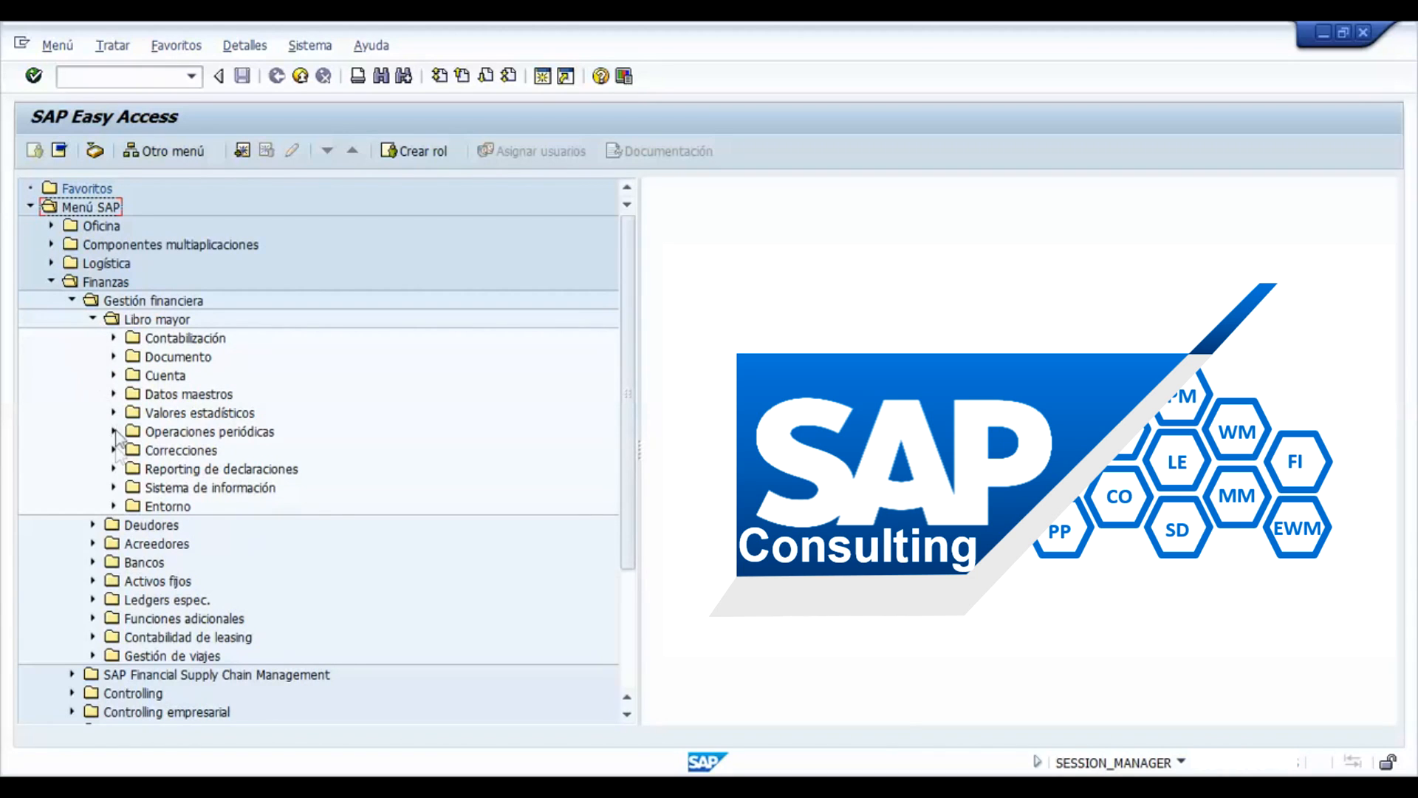
left_click(114, 432)
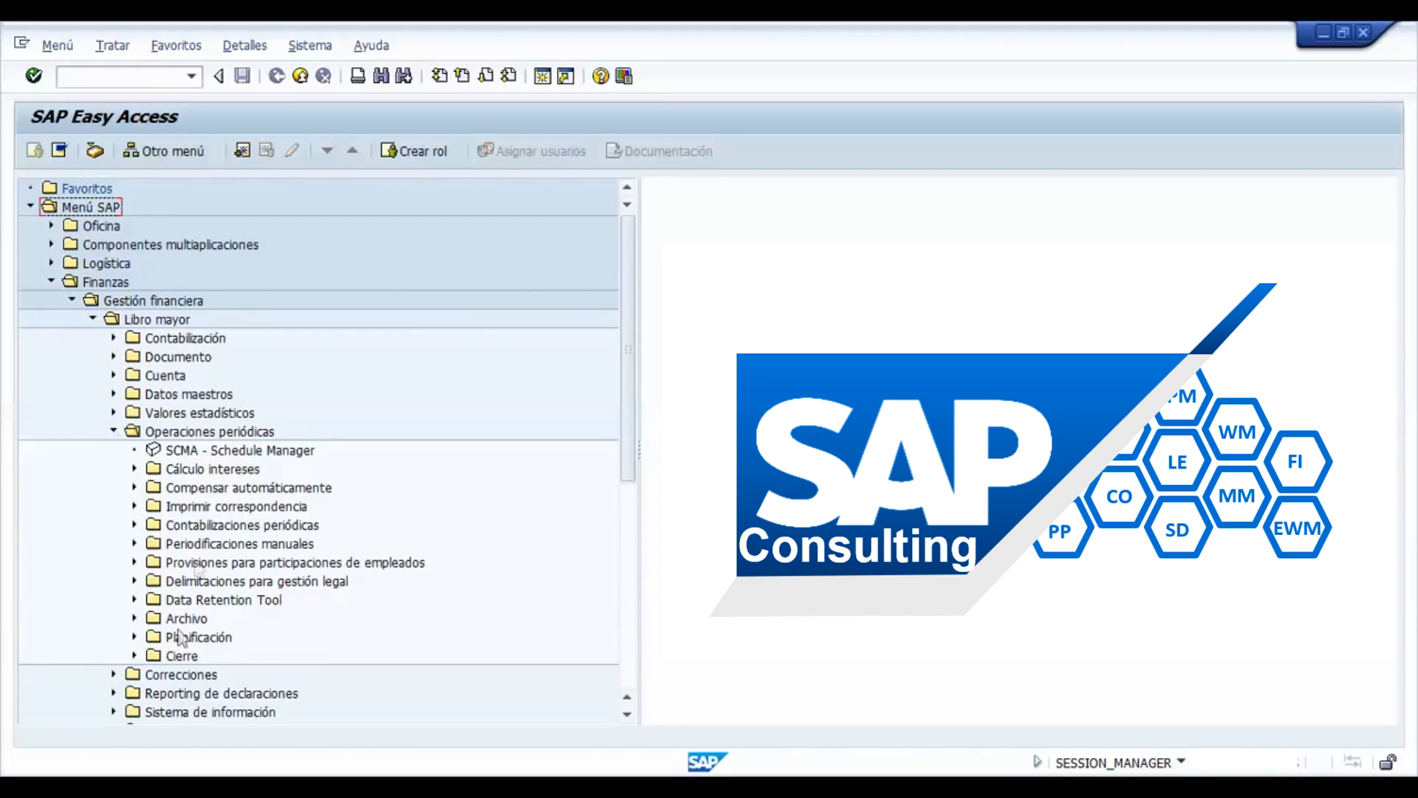
left_click(134, 526)
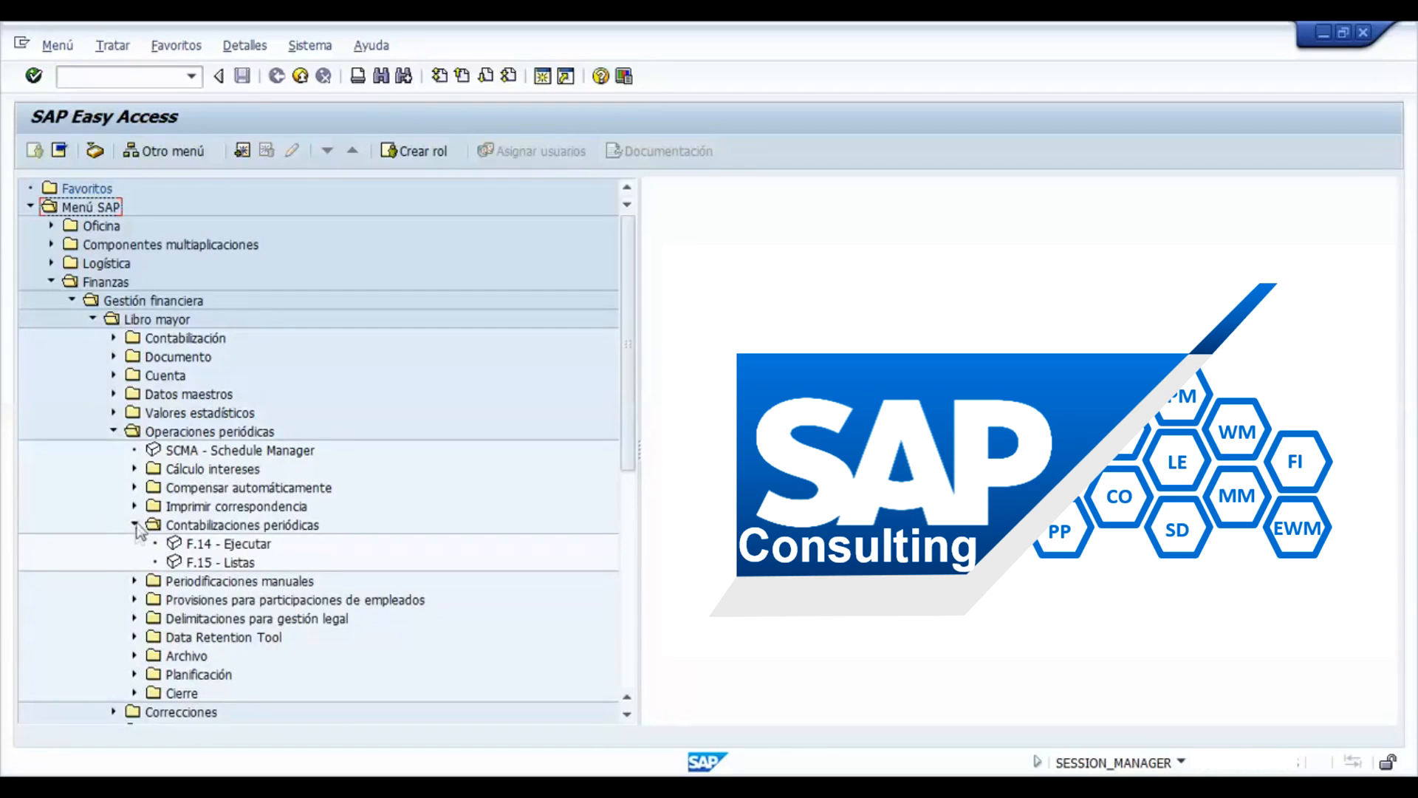
left_click(243, 564)
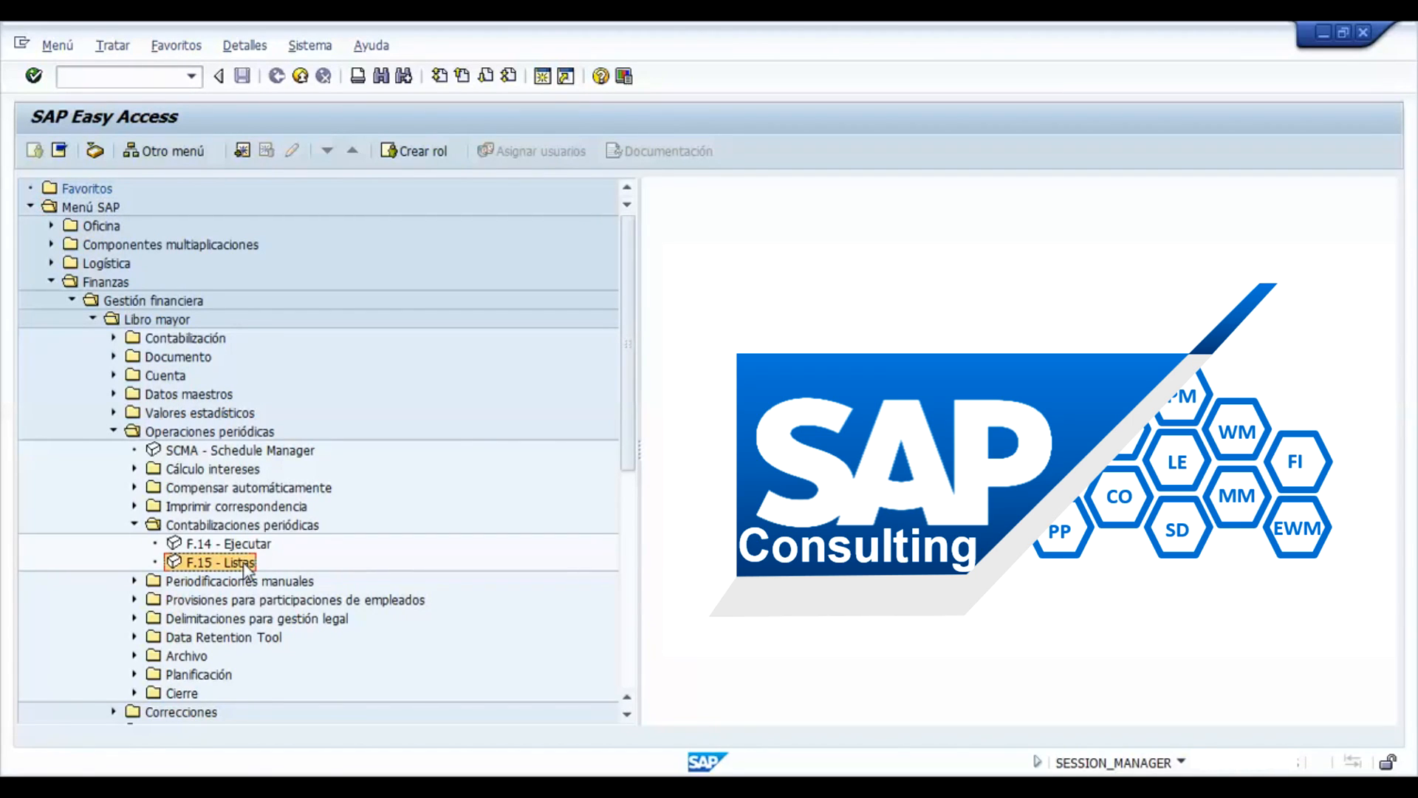
double_click(201, 564)
- List the recurring entry original documents for company code CSOM and fiscal year 2013, and review them through the last document
key("BackSpace")
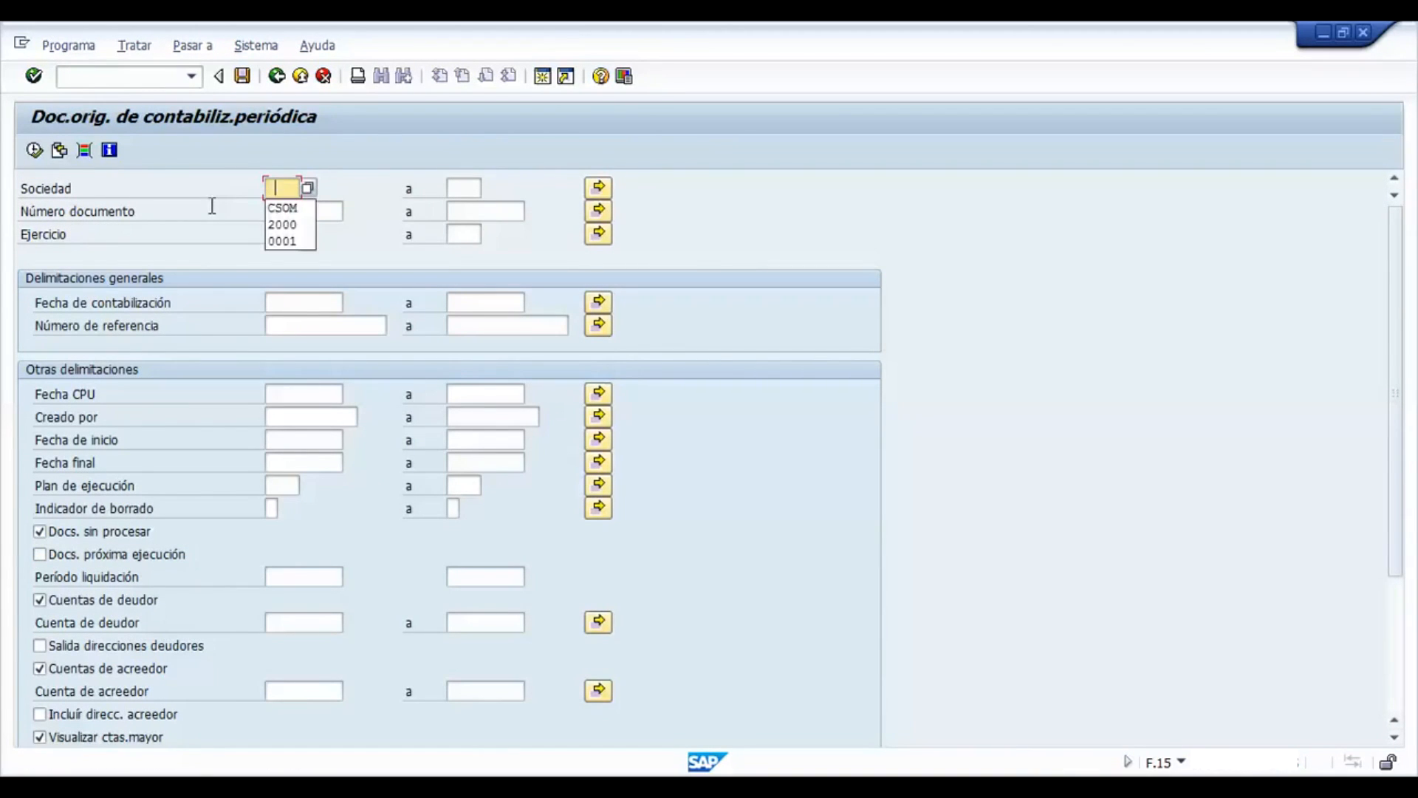
left_click(283, 208)
left_click(282, 235)
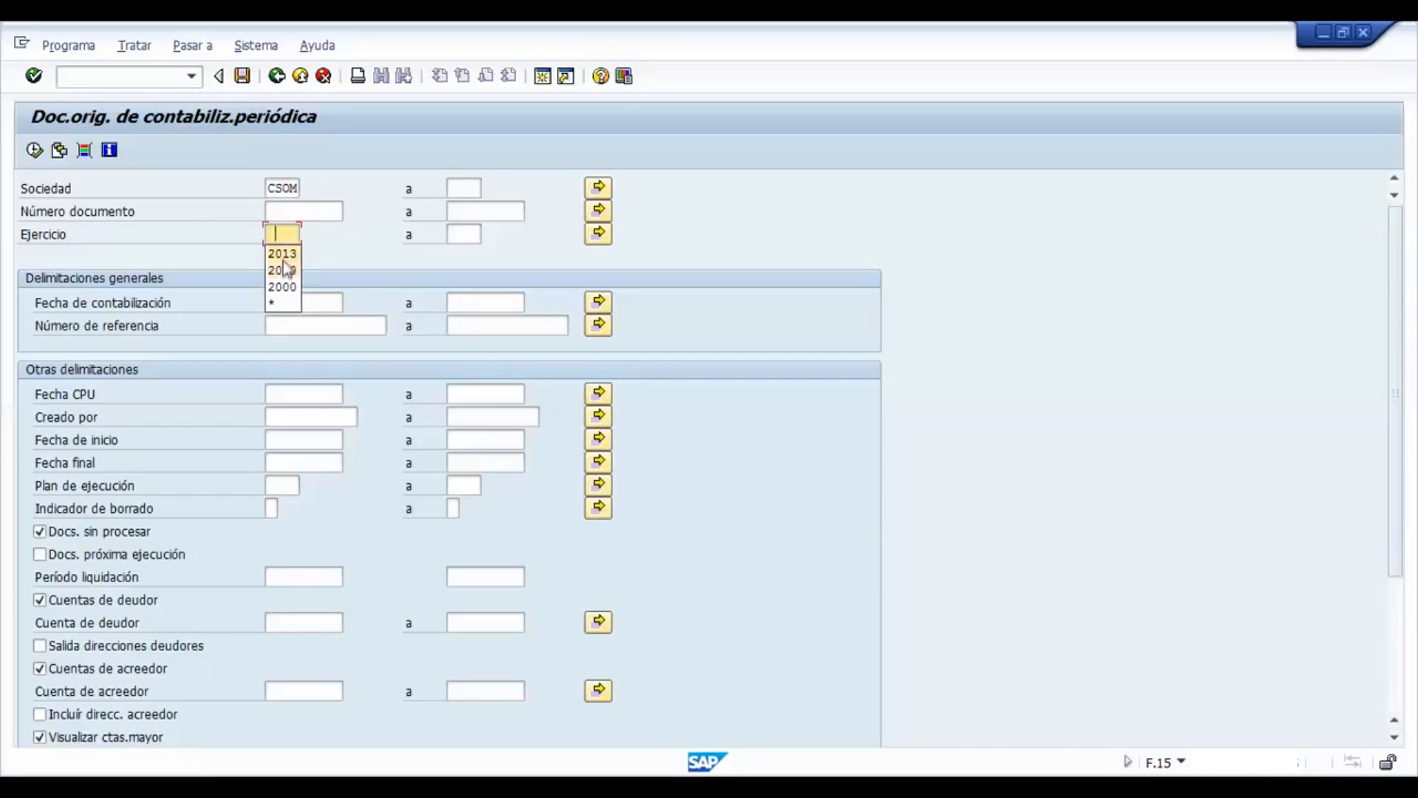
left_click(282, 253)
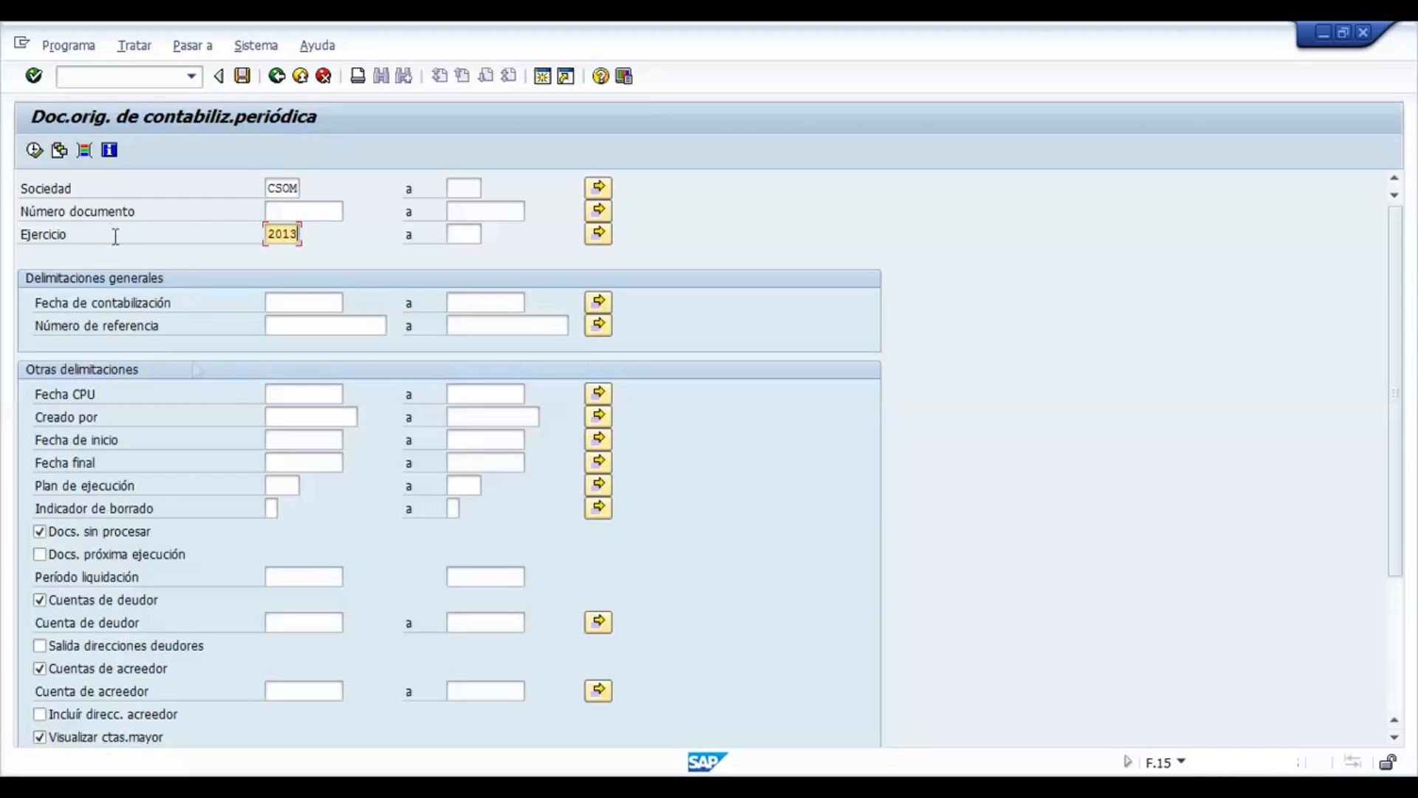
left_click(34, 150)
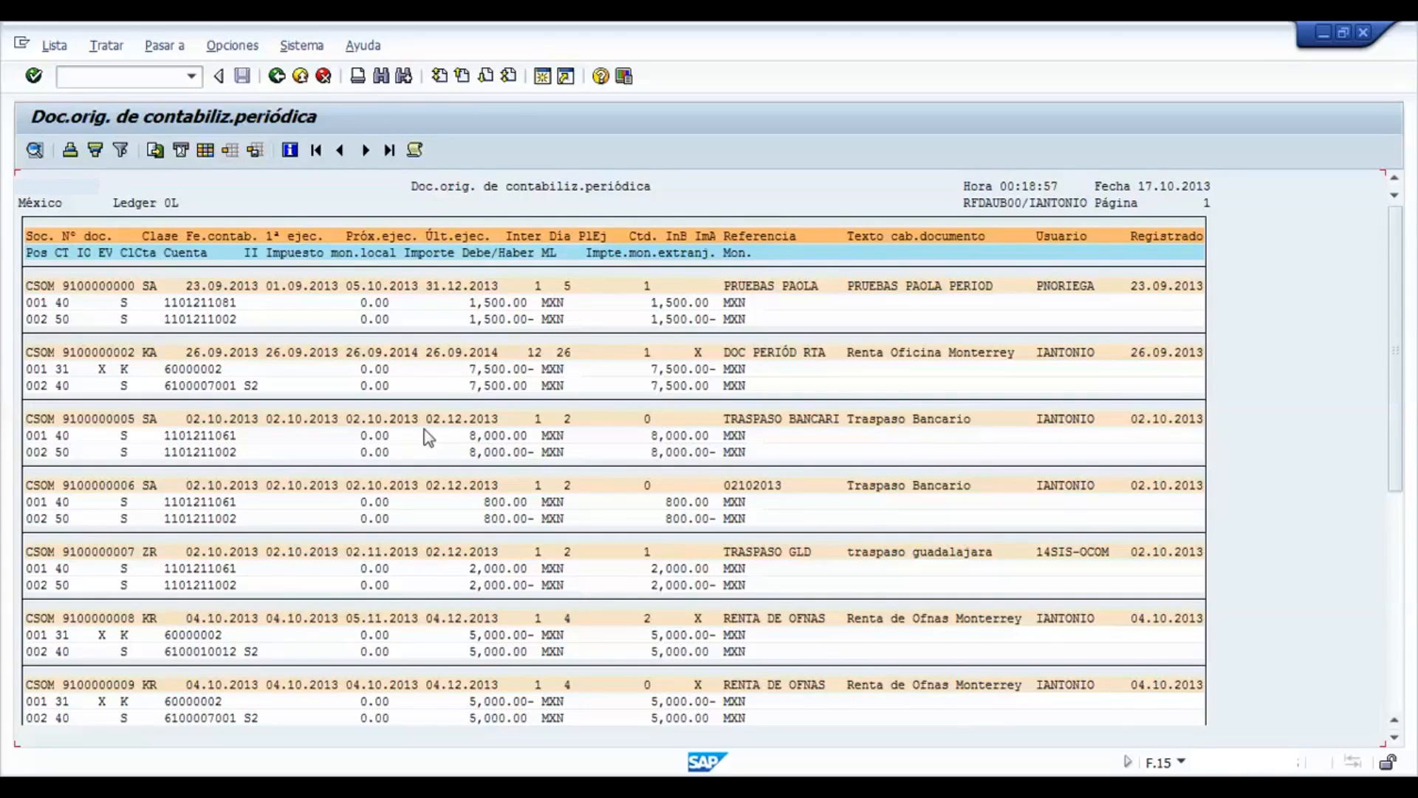
left_click(461, 371)
scroll(667, 411, "down", 10)
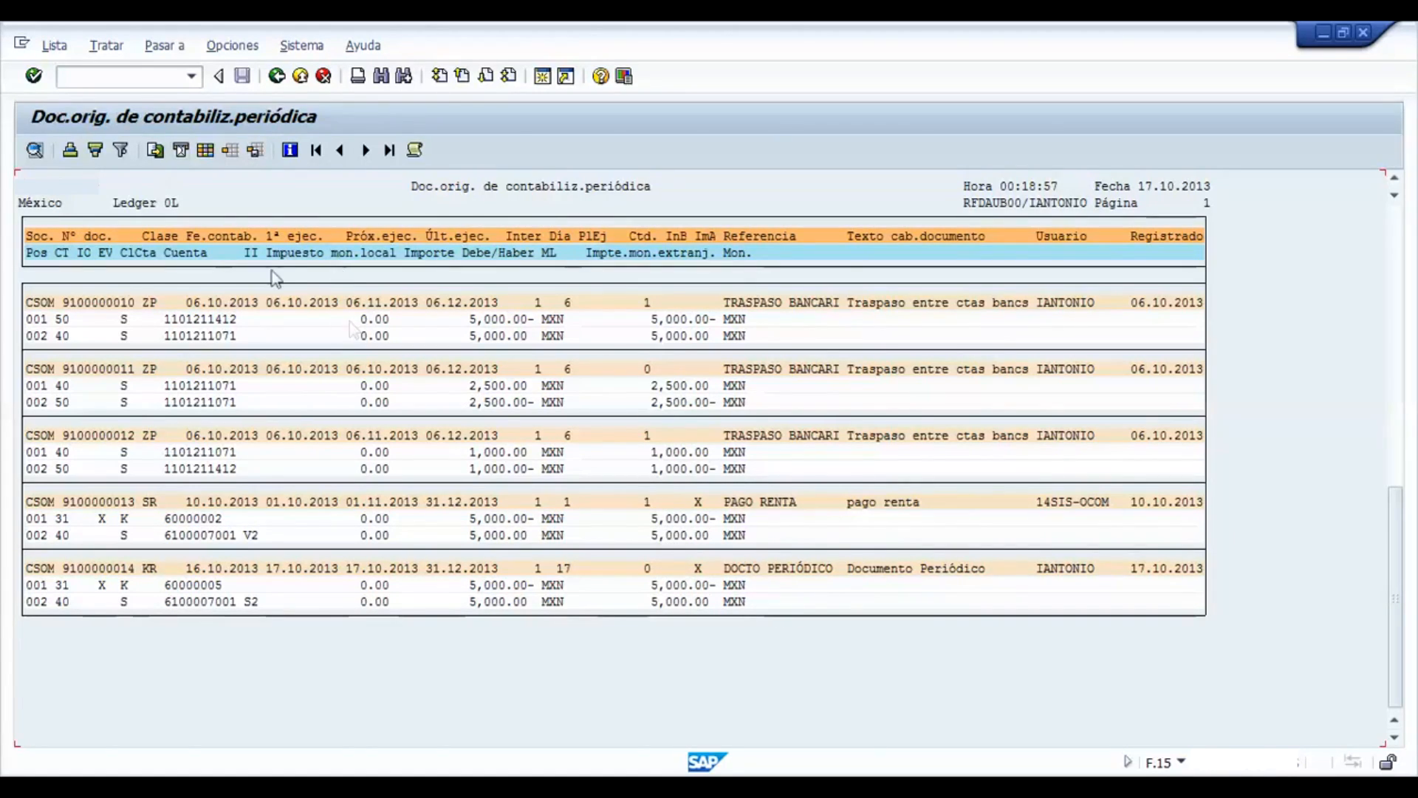
- Leave the list, open F.14 - Ejecutar, and restrict the run to company code CSOM and fiscal year 2013
left_click(277, 77)
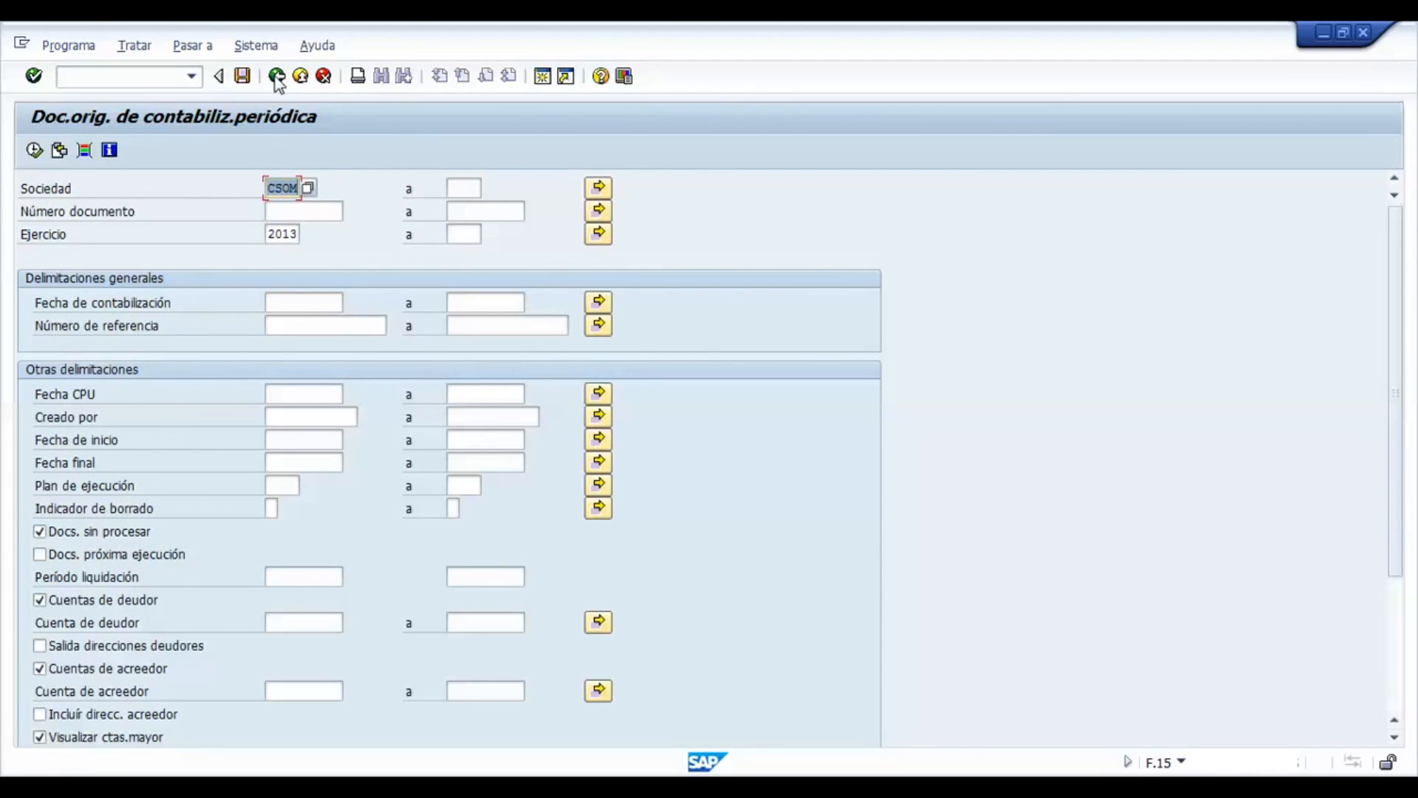
left_click(277, 77)
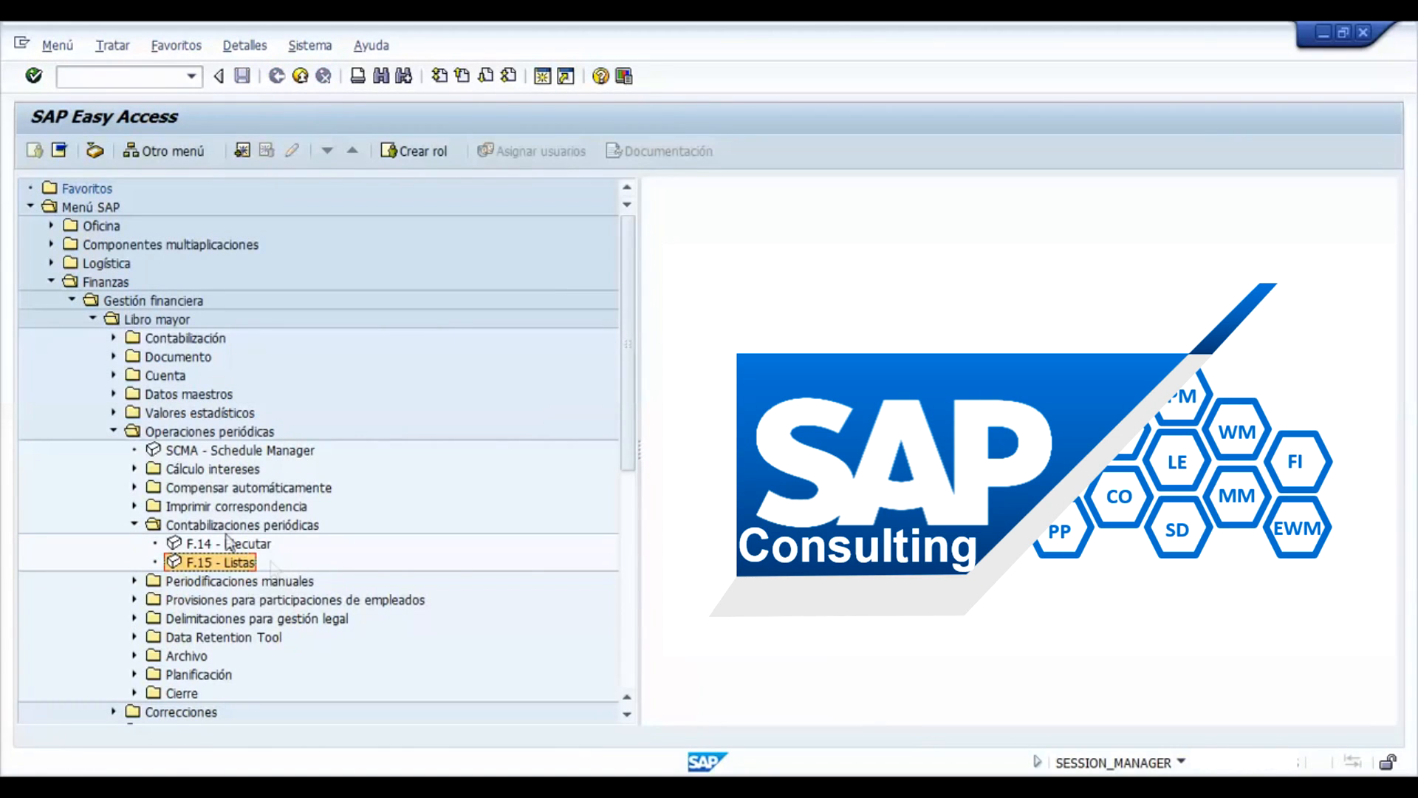
double_click(210, 545)
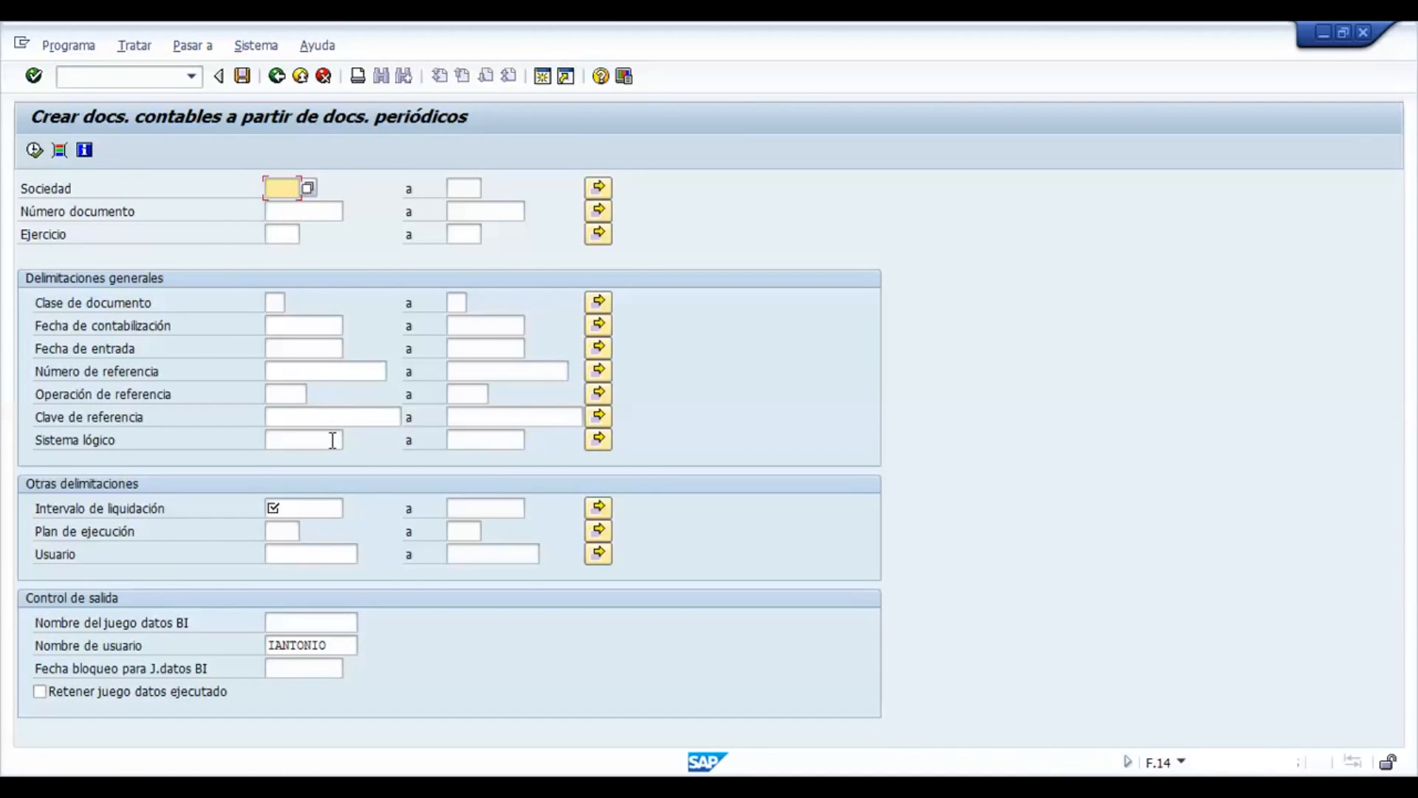
type("CSOM")
left_click(278, 233)
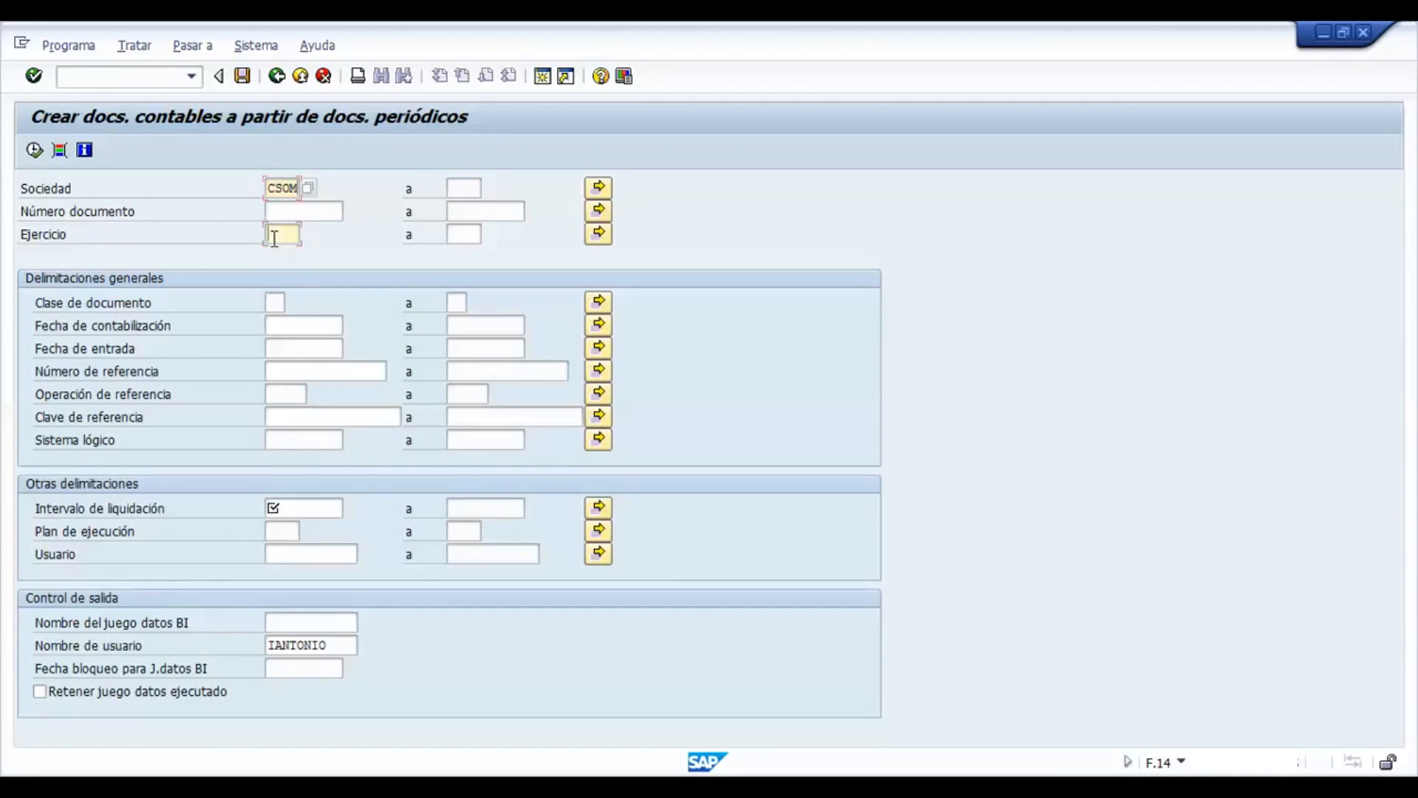
left_click(278, 254)
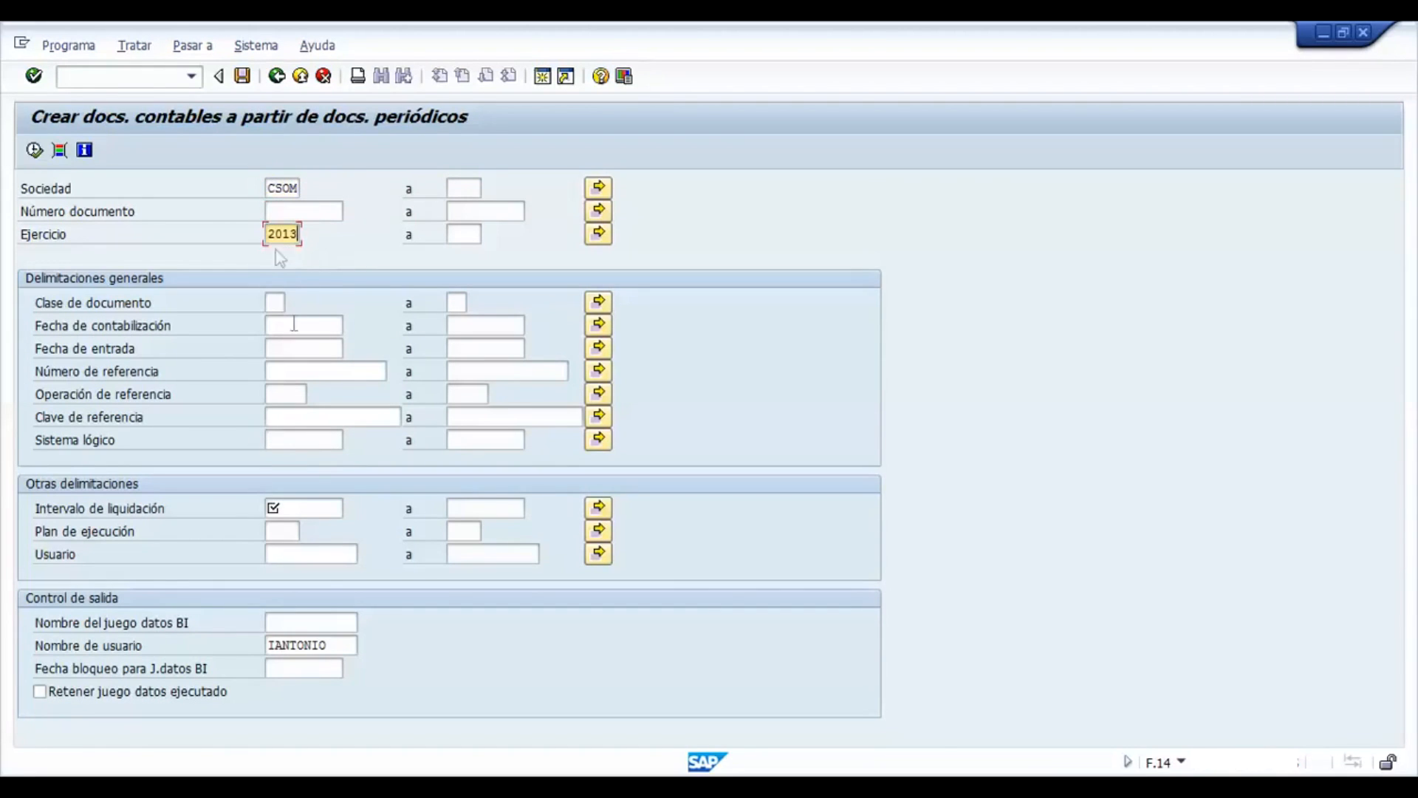
- Set the settlement interval from 01.10.2013 to 31.10.2013 and execute the creation of accounting documents from recurring documents
left_click(300, 509)
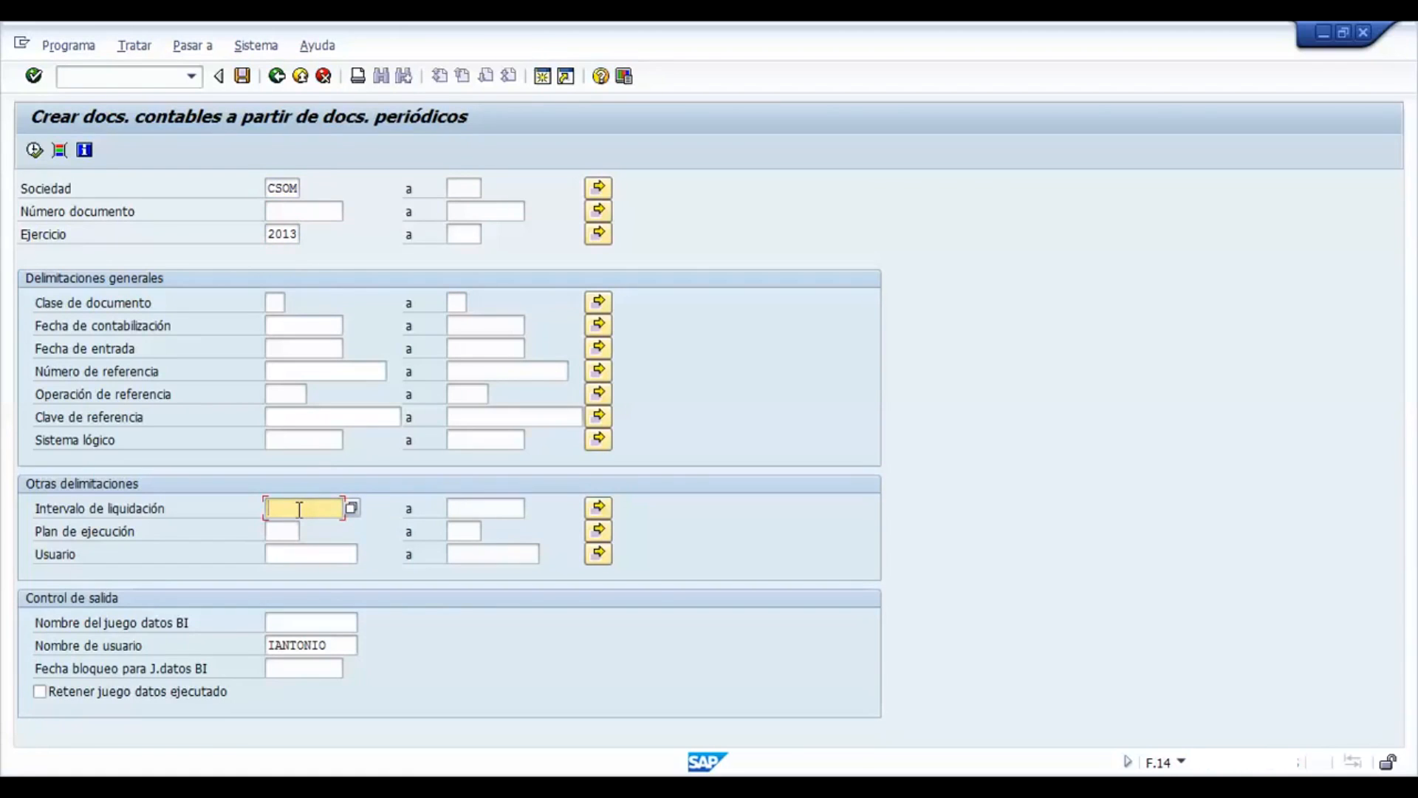
key("F4")
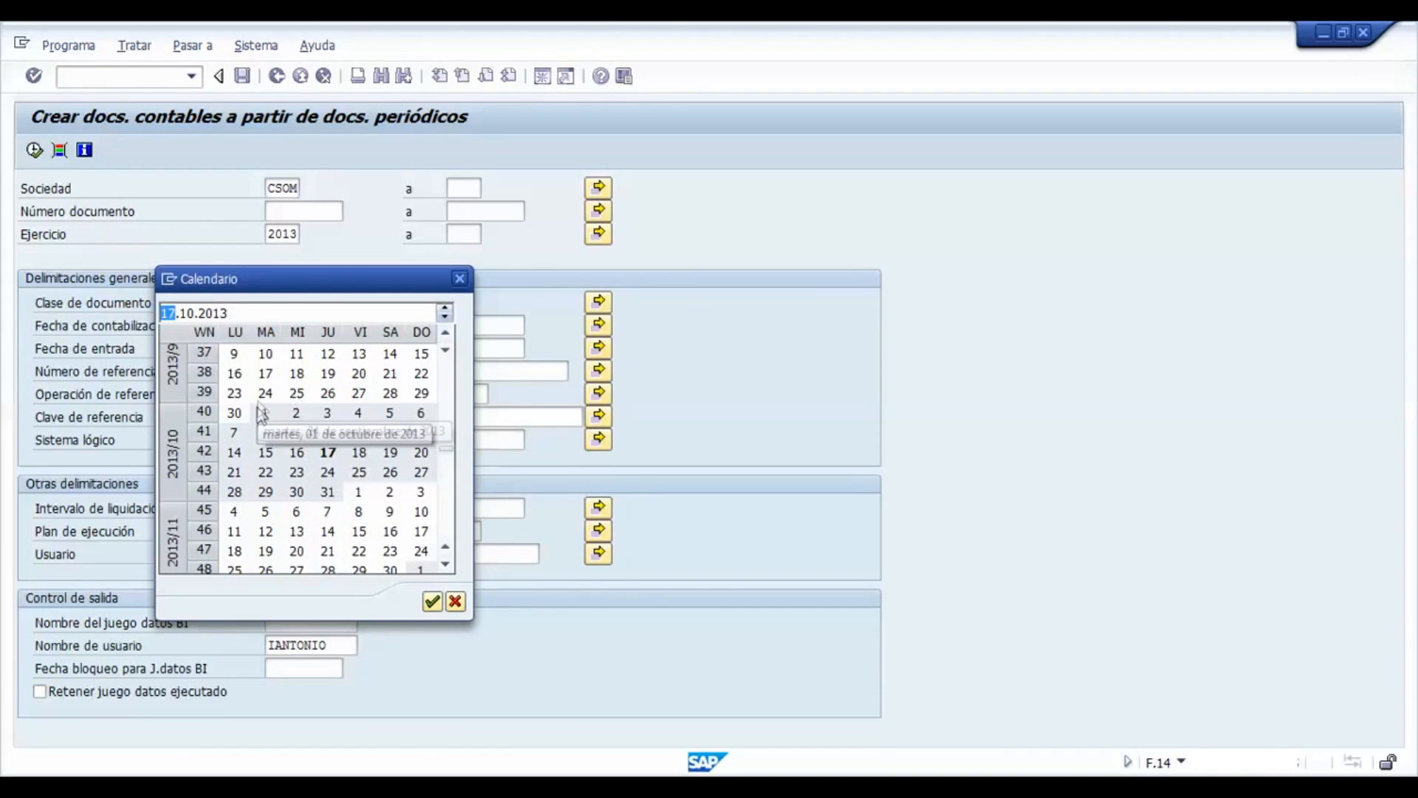
double_click(263, 412)
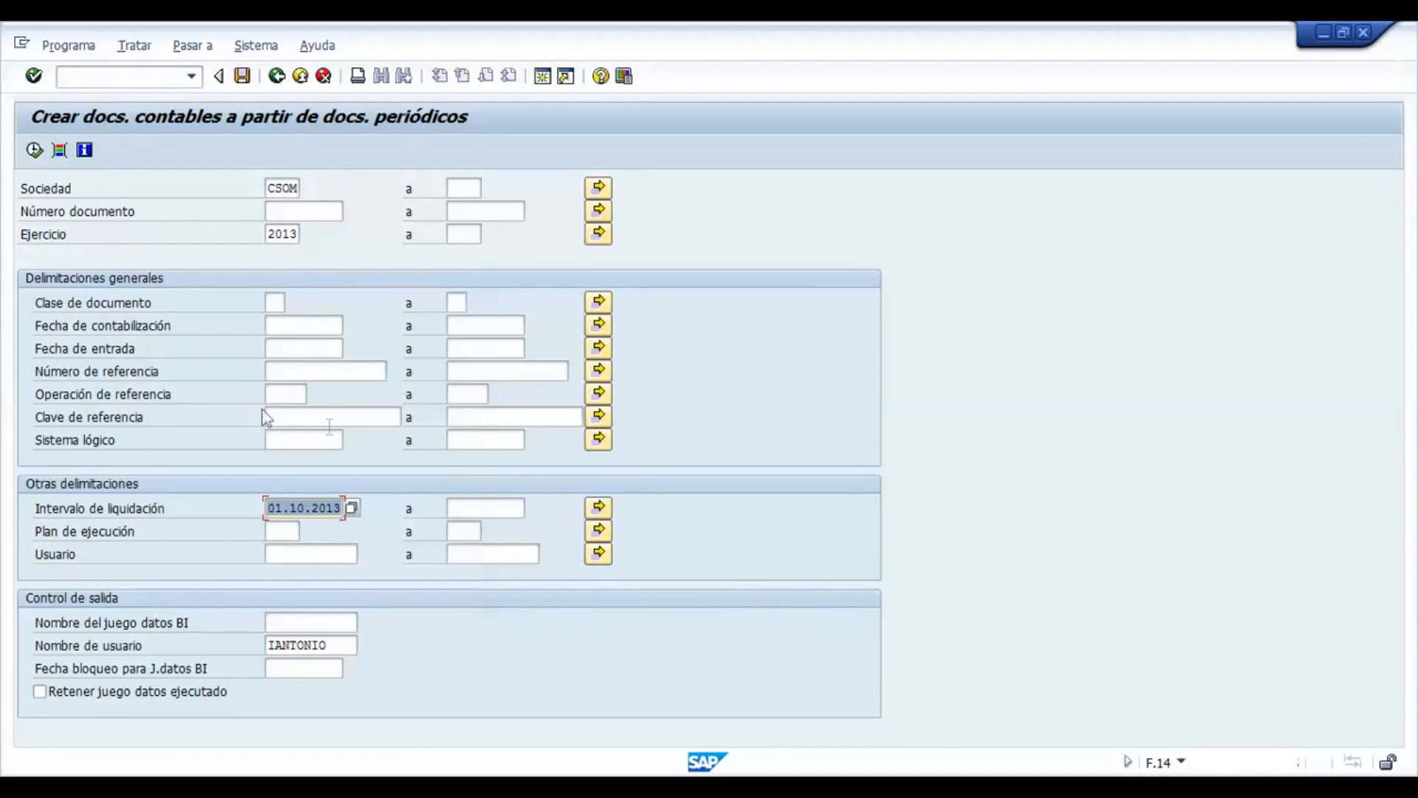
left_click(458, 518)
key("F4")
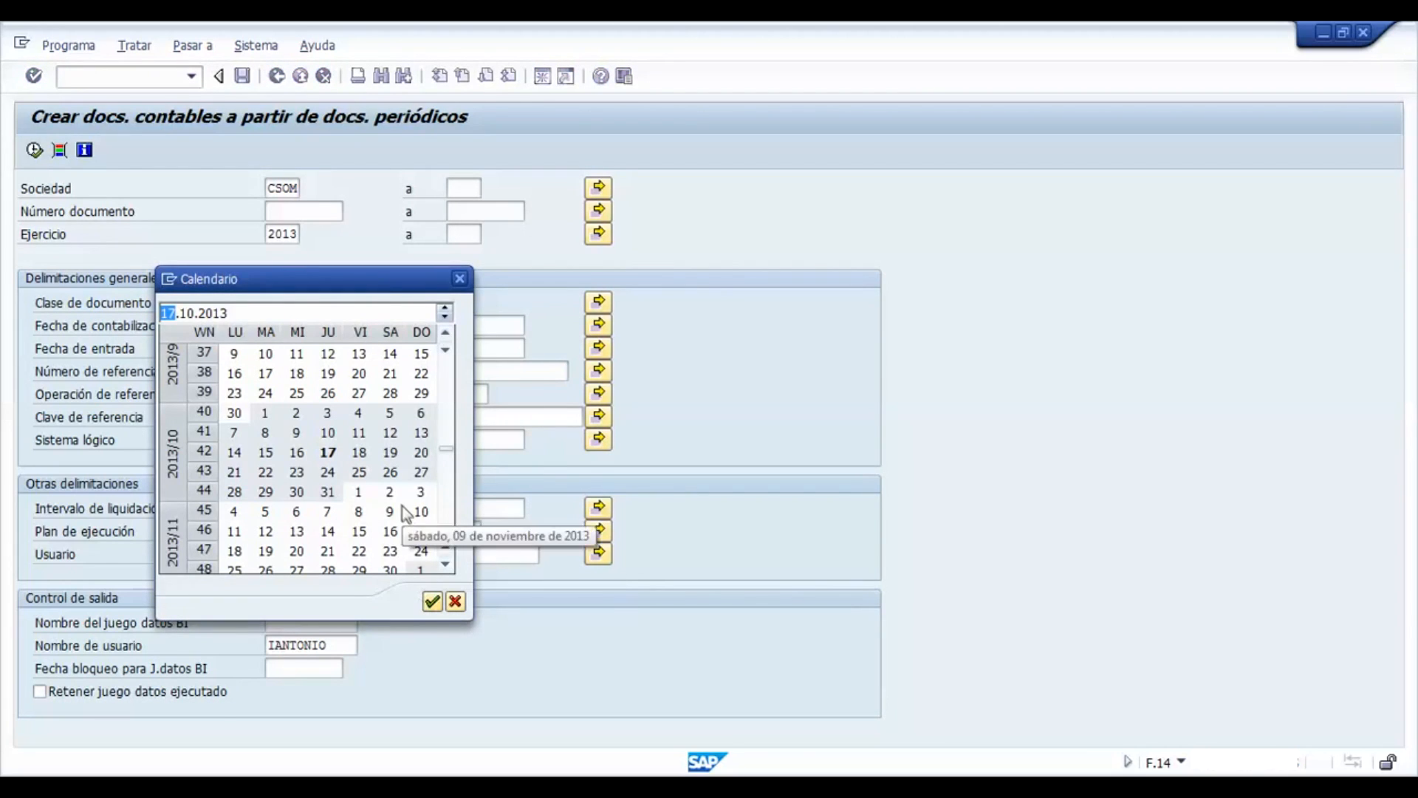
double_click(326, 492)
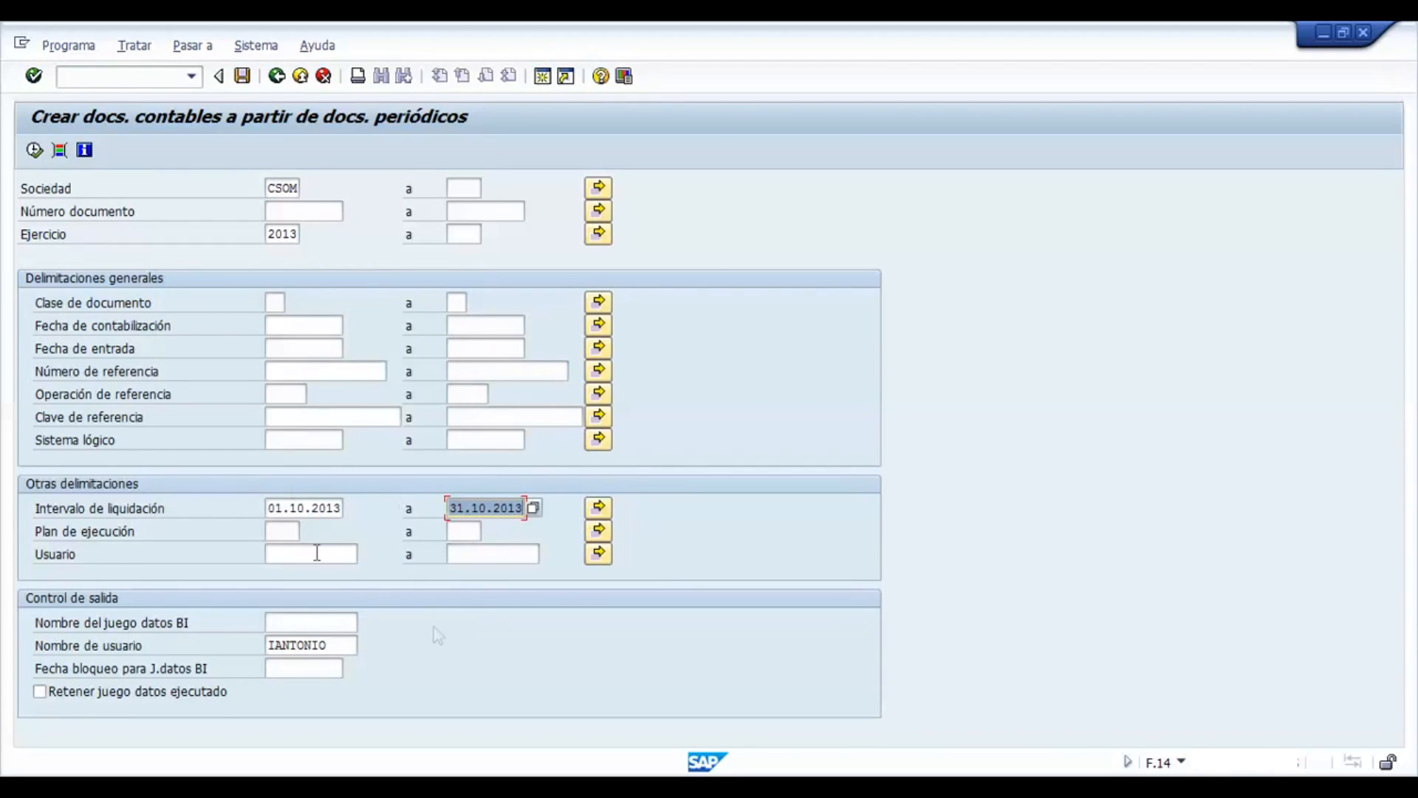
left_click(34, 151)
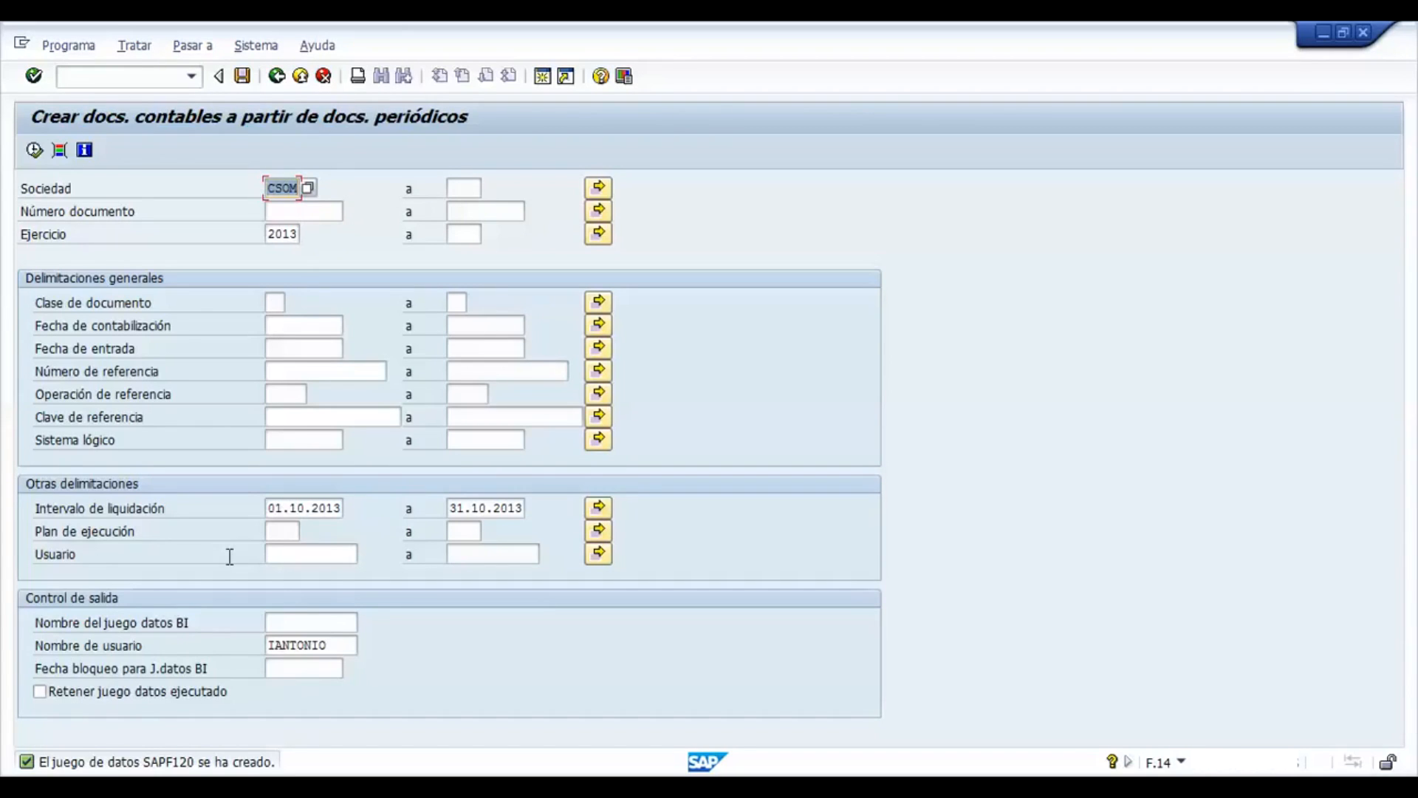
- Open the batch input session overview with transaction SM35 in a separate session window
left_click(276, 75)
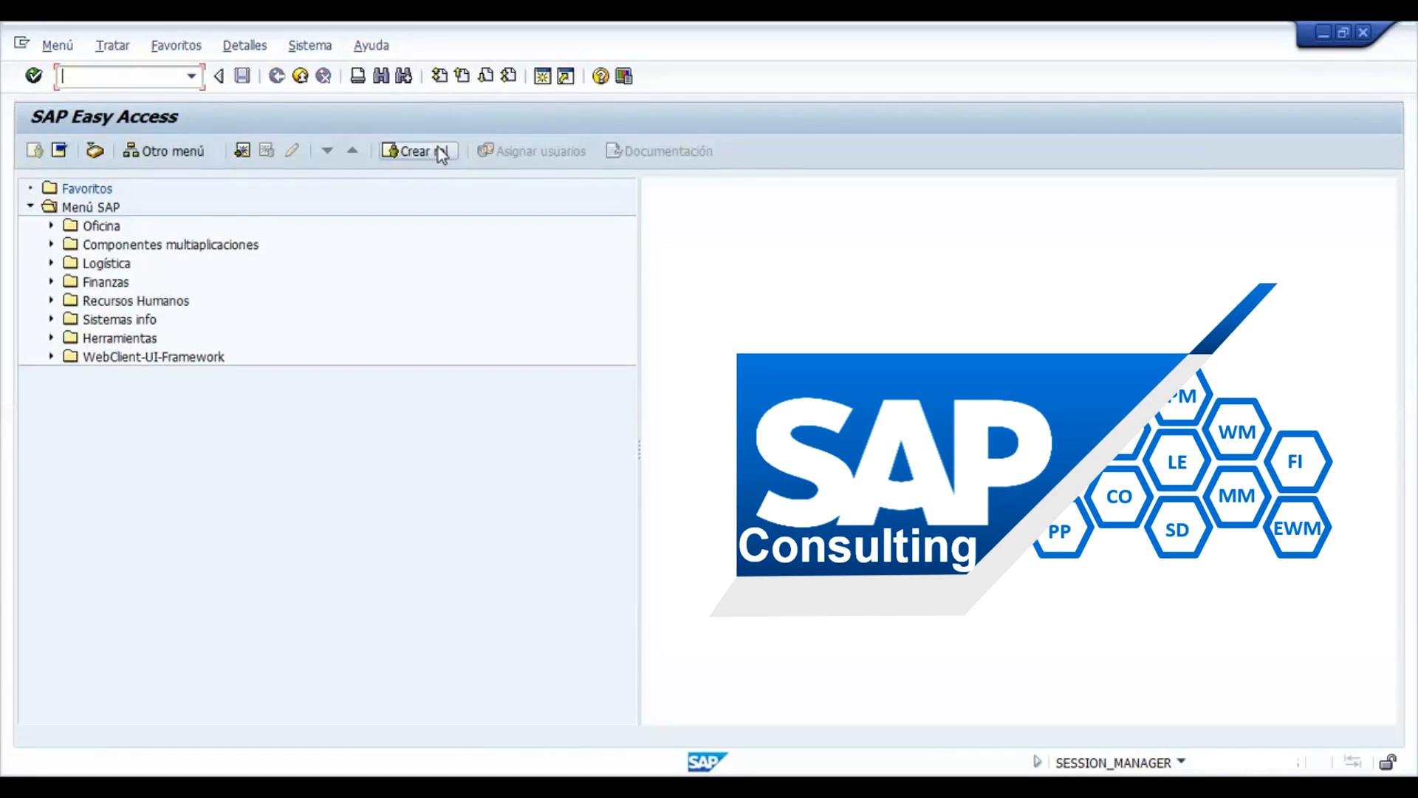
type("SM35")
key("Return")
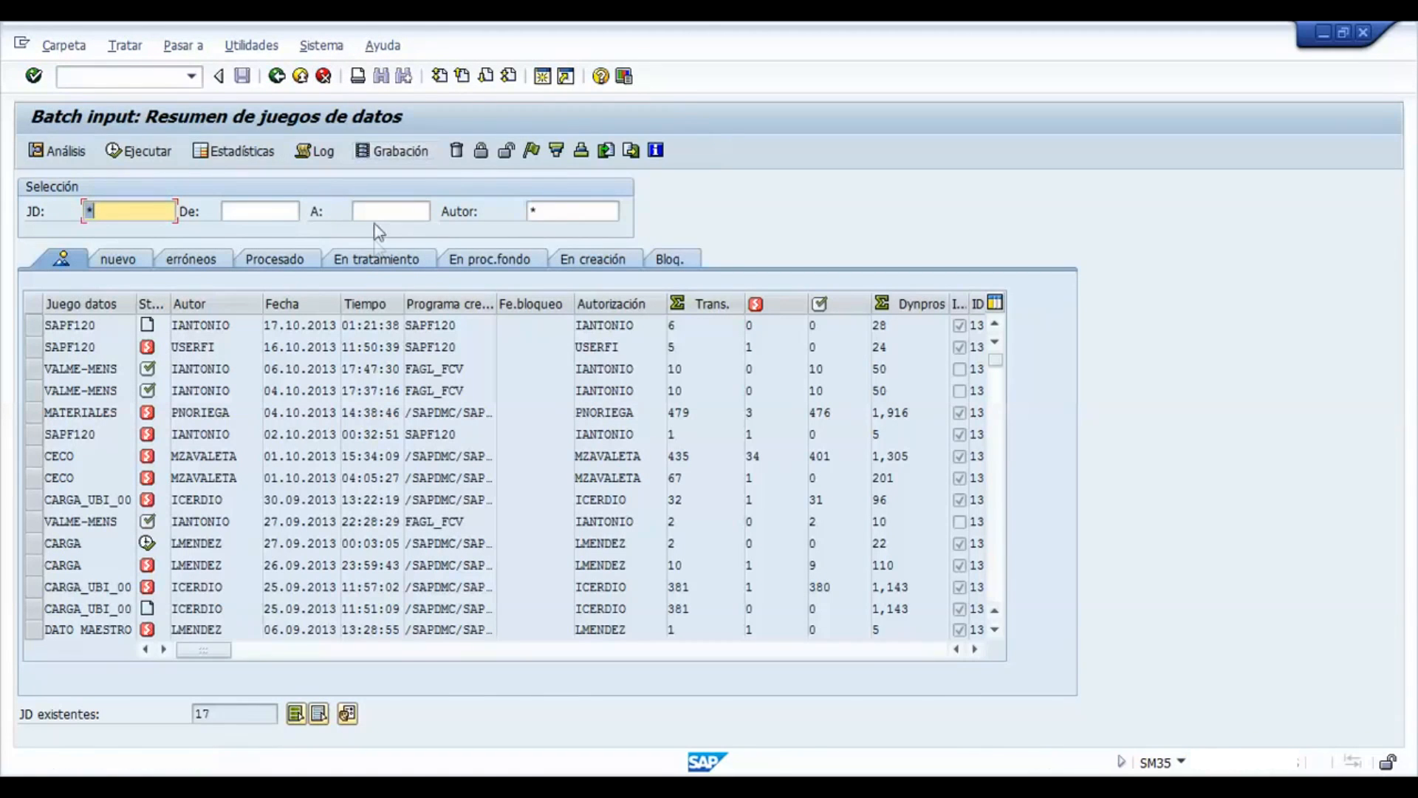
- Process the SAPF120 session dated 17.10.2013 in display-errors-only mode with expert mode, and end batch input when processing finishes
left_click(38, 327)
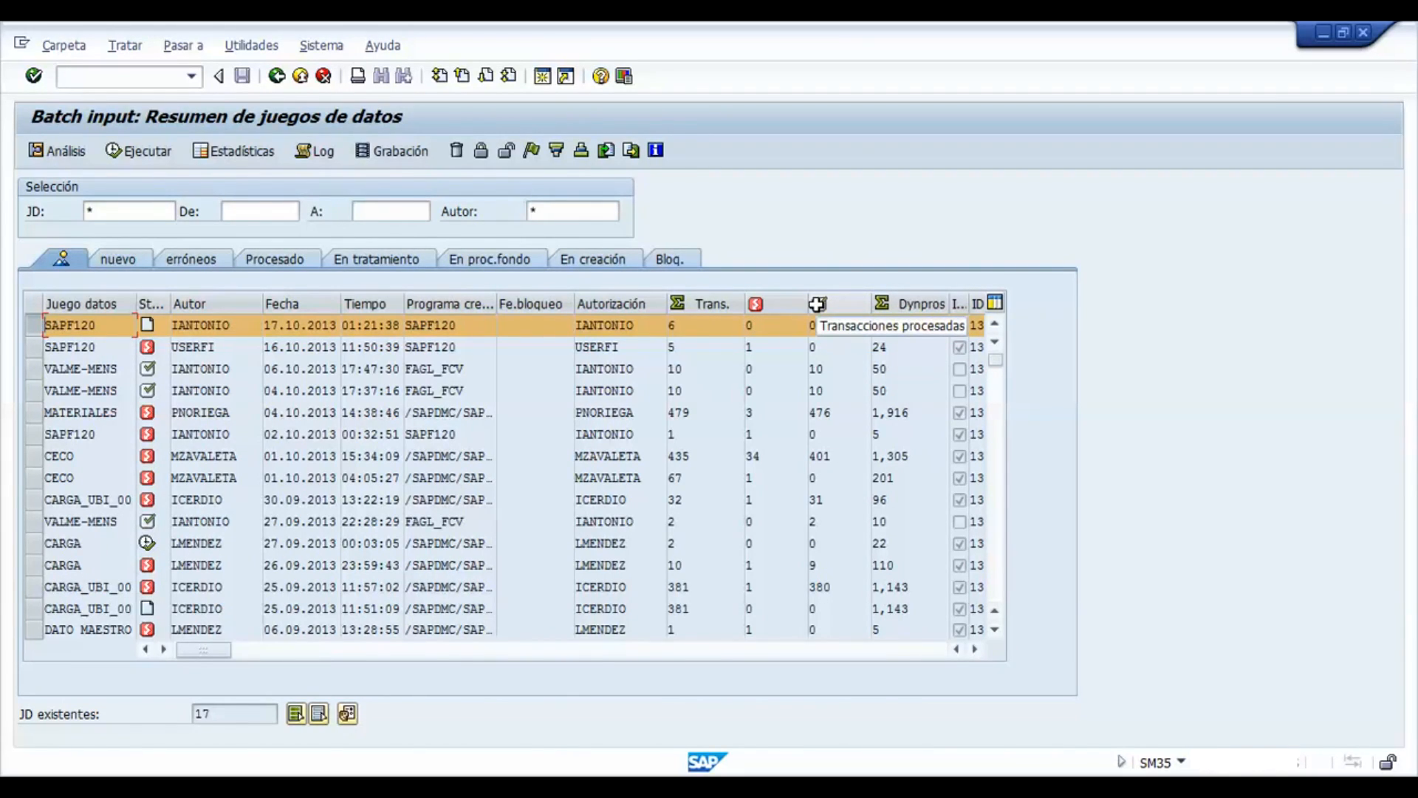
left_click(123, 154)
left_click(67, 380)
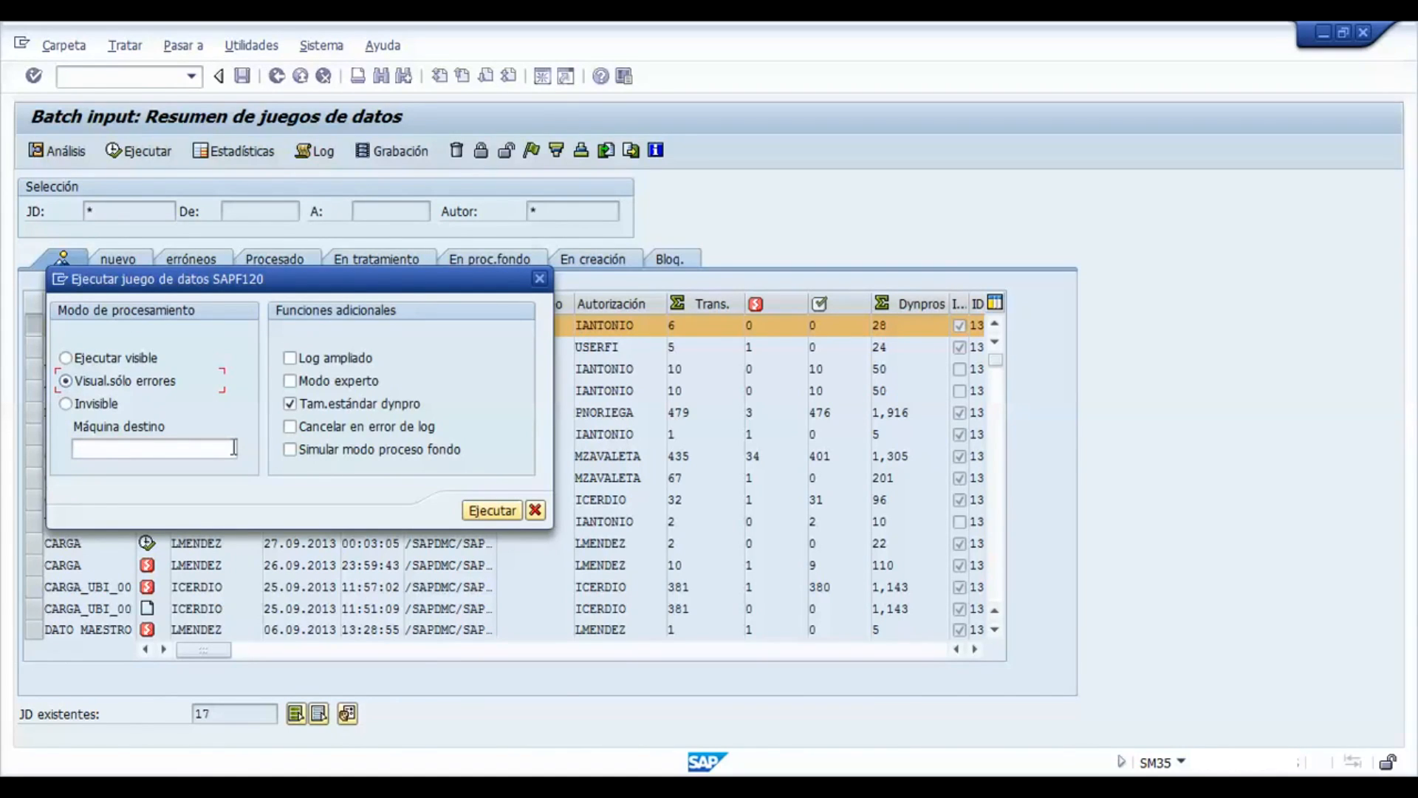
left_click(290, 381)
left_click(478, 515)
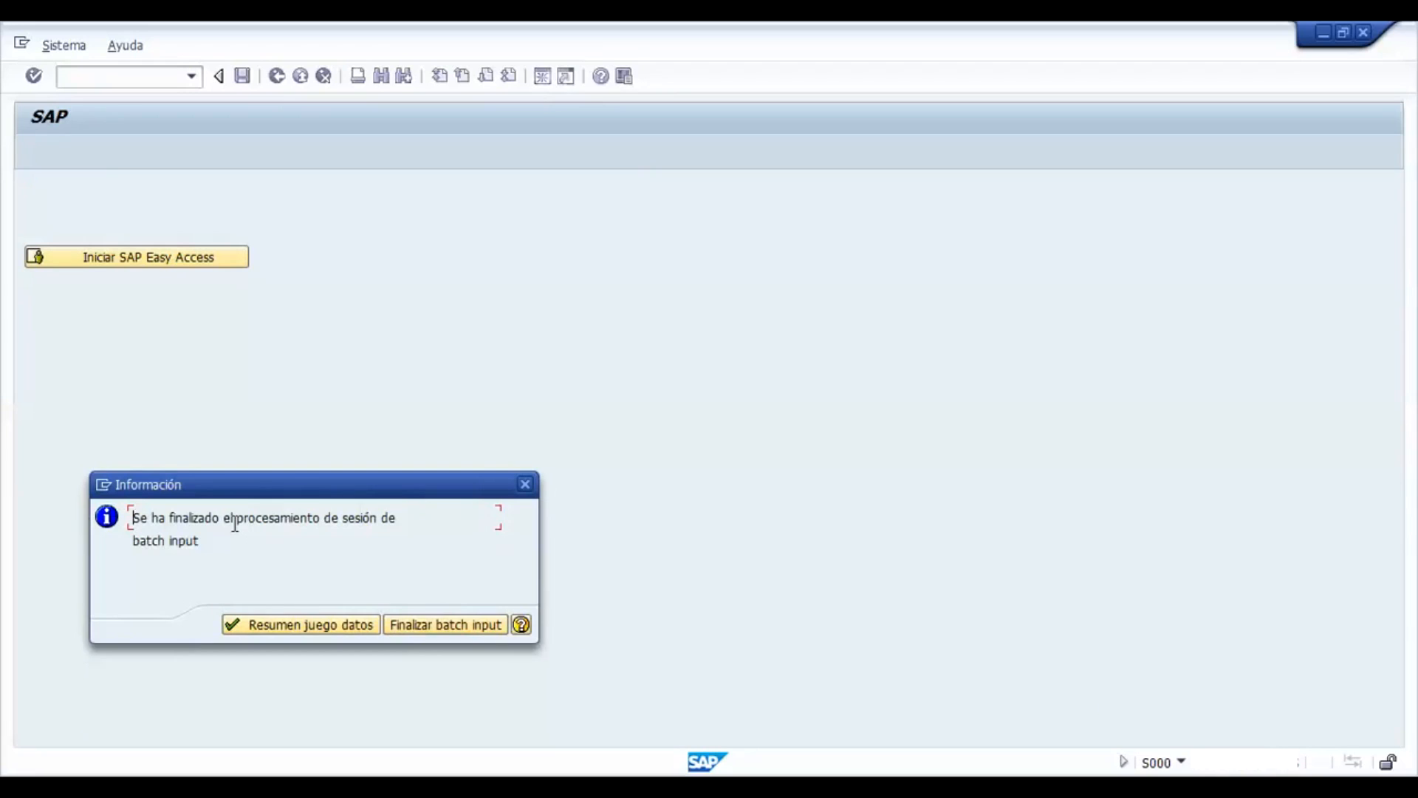
left_click(448, 625)
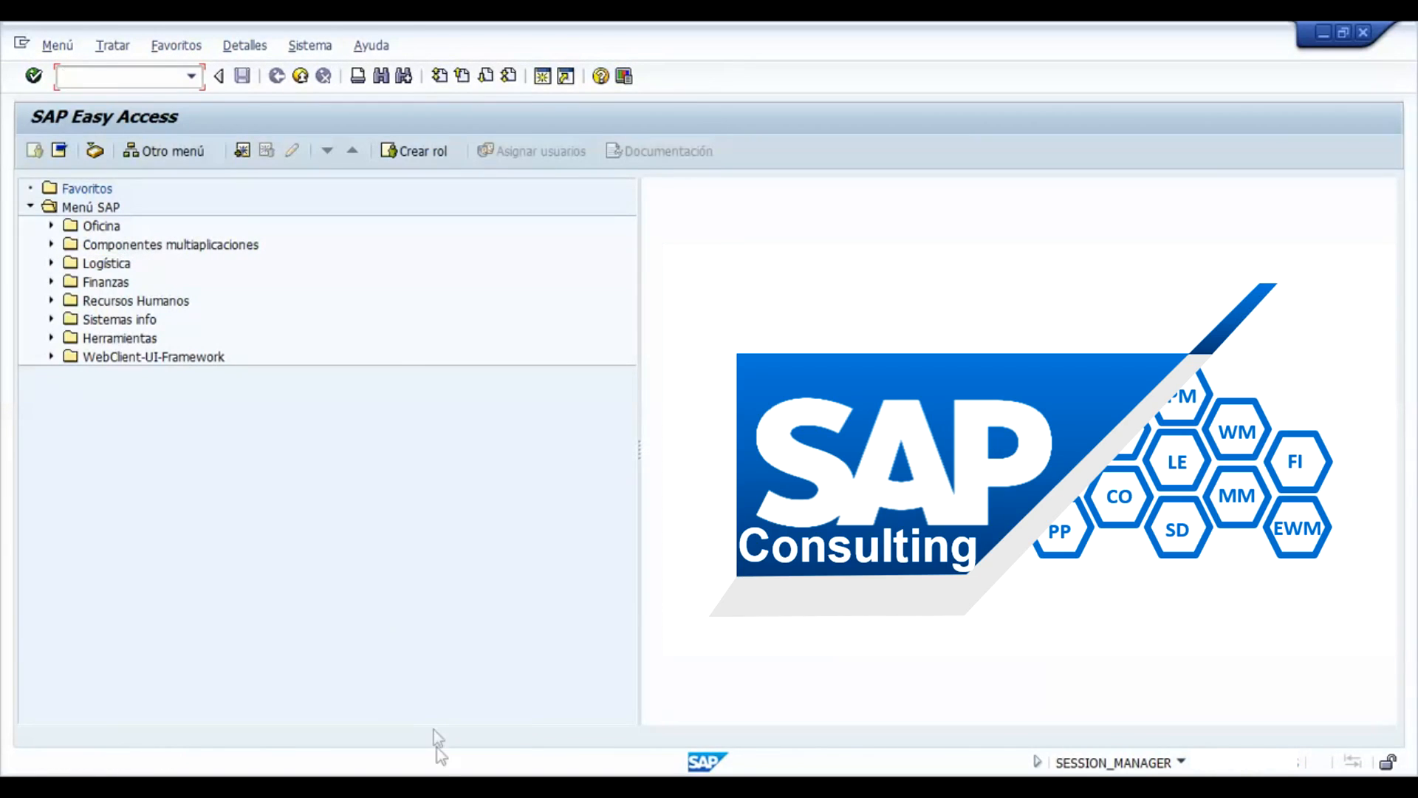
- Switch back to the window with the F.14 run, exit it, and open F.15 - Listas
left_click(401, 775)
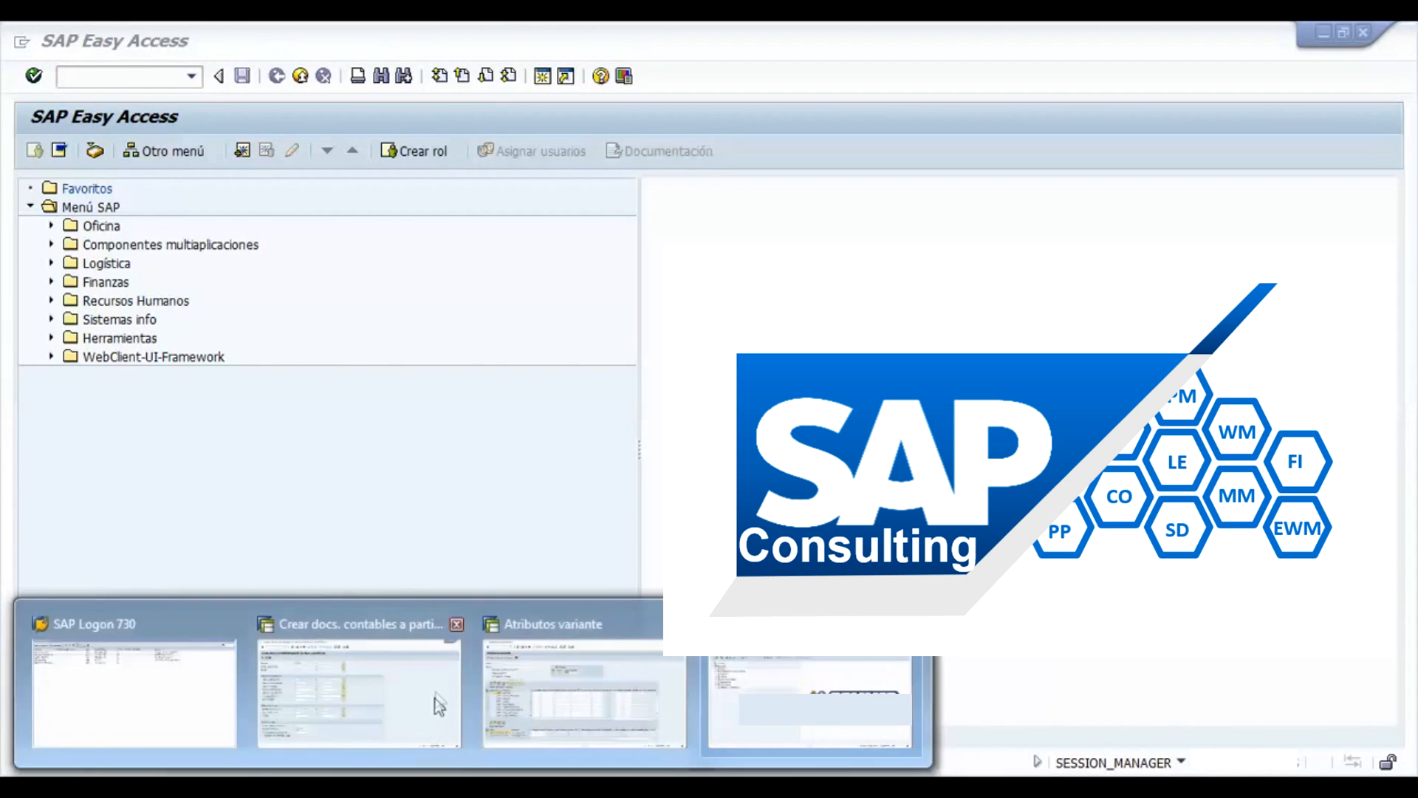
left_click(349, 691)
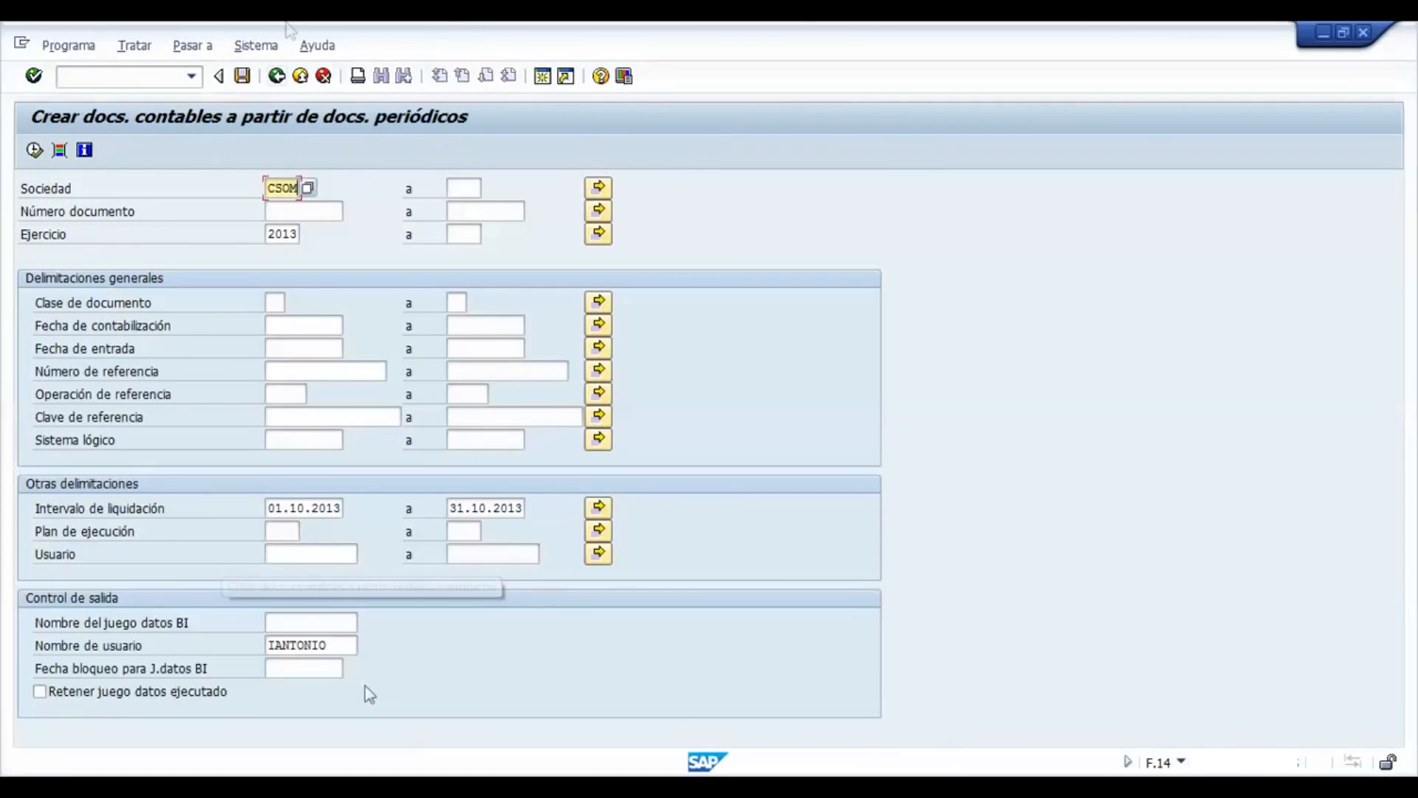
left_click(276, 77)
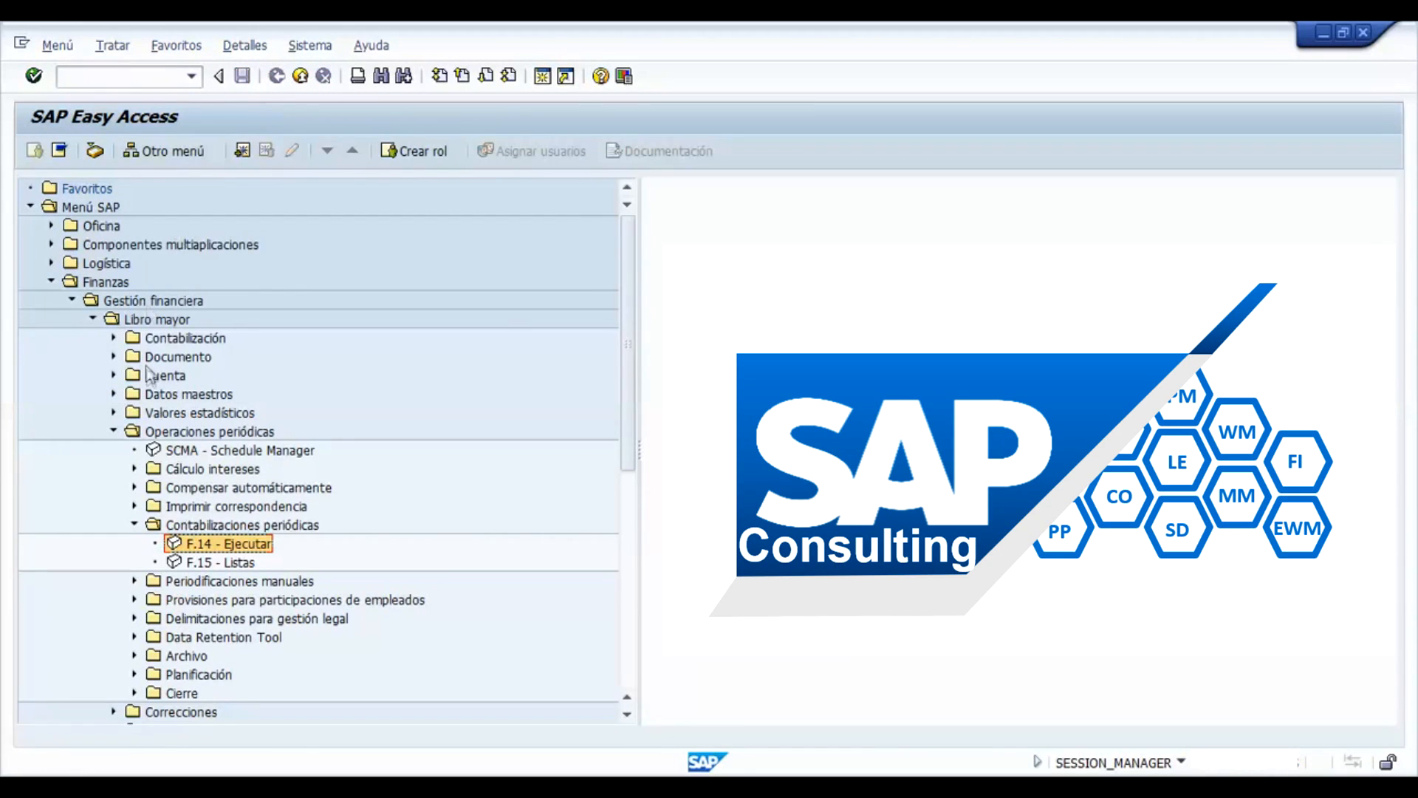
double_click(213, 563)
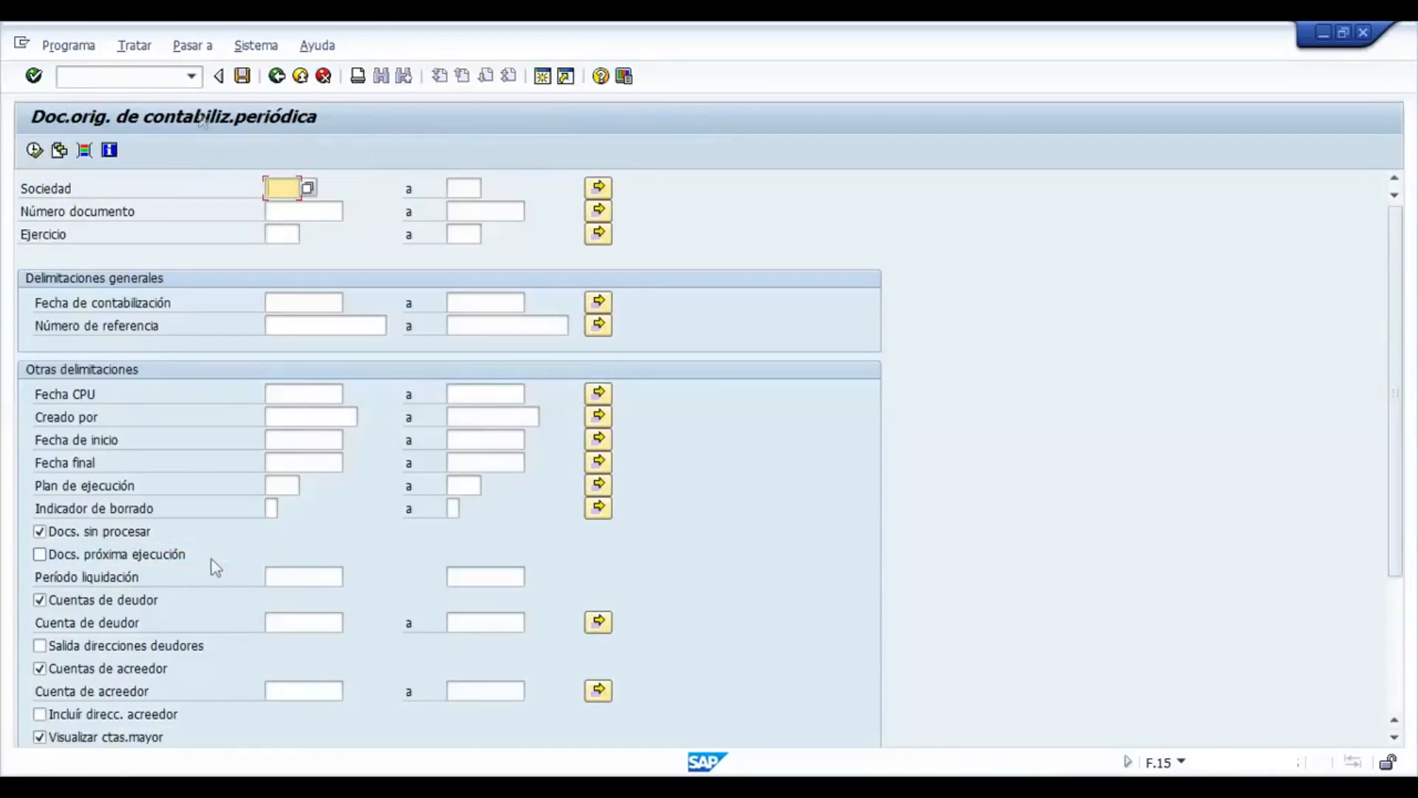
- Rerun the recurring document list for company code CSOM and fiscal year 2013 to review the next execution dates and run counts
left_click(281, 189)
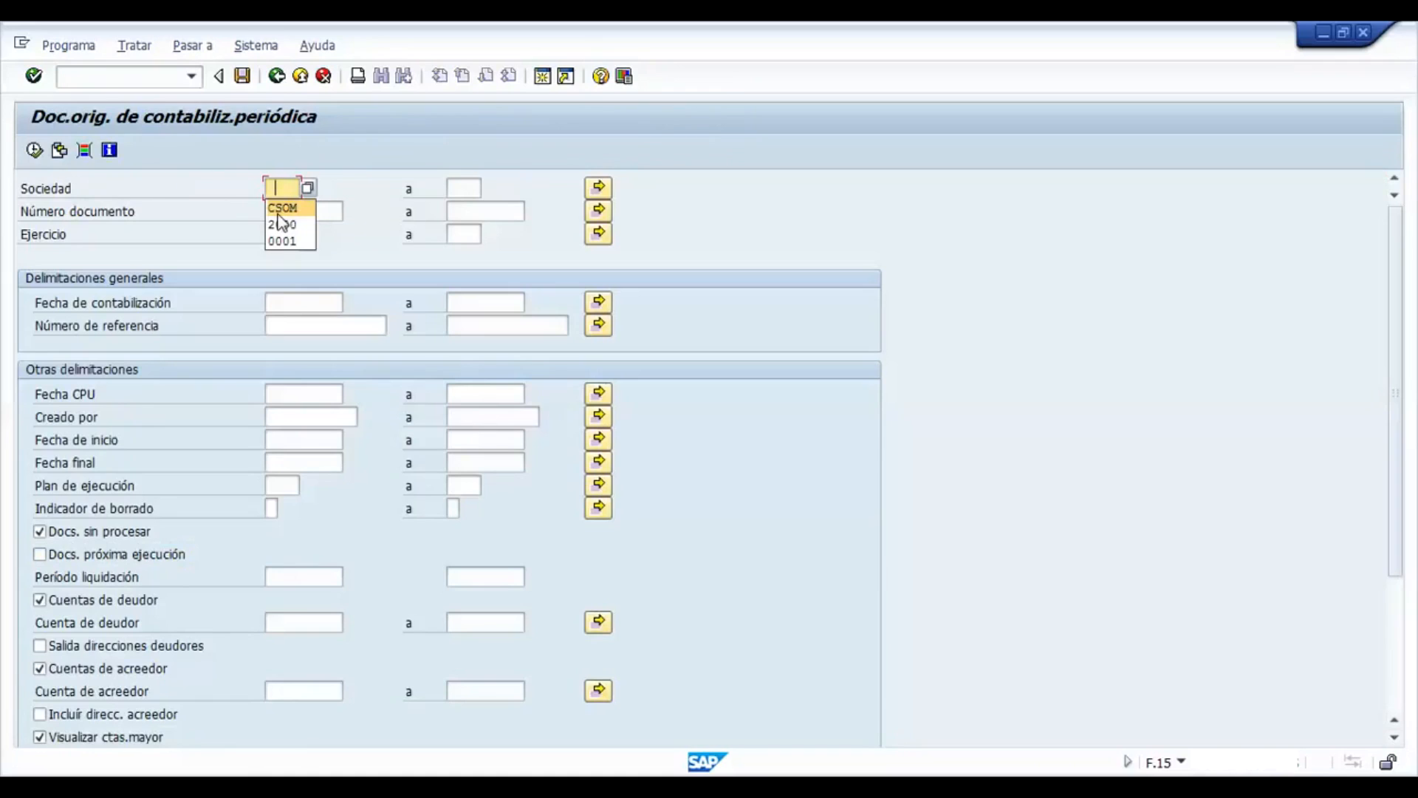
left_click(281, 209)
left_click(288, 233)
left_click(285, 252)
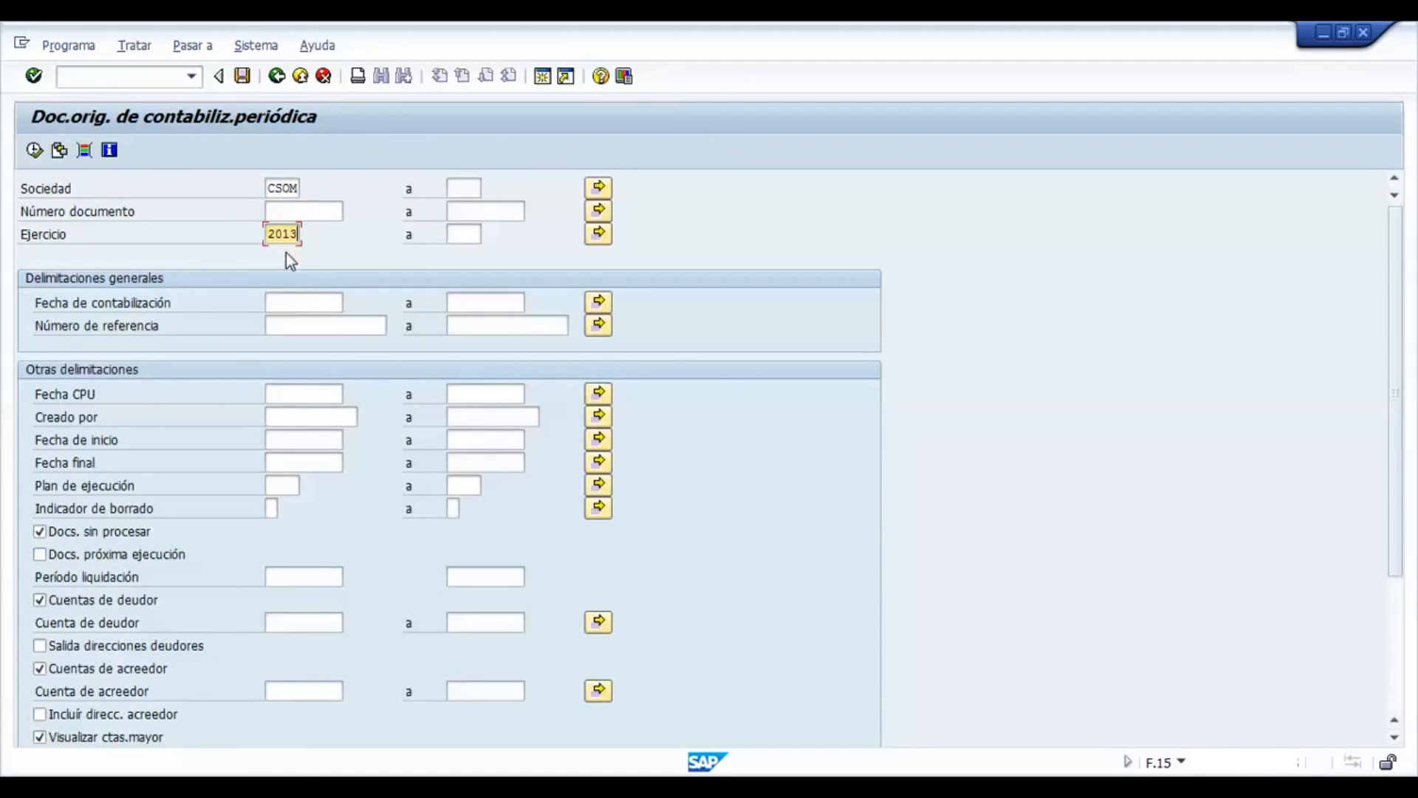
left_click(34, 150)
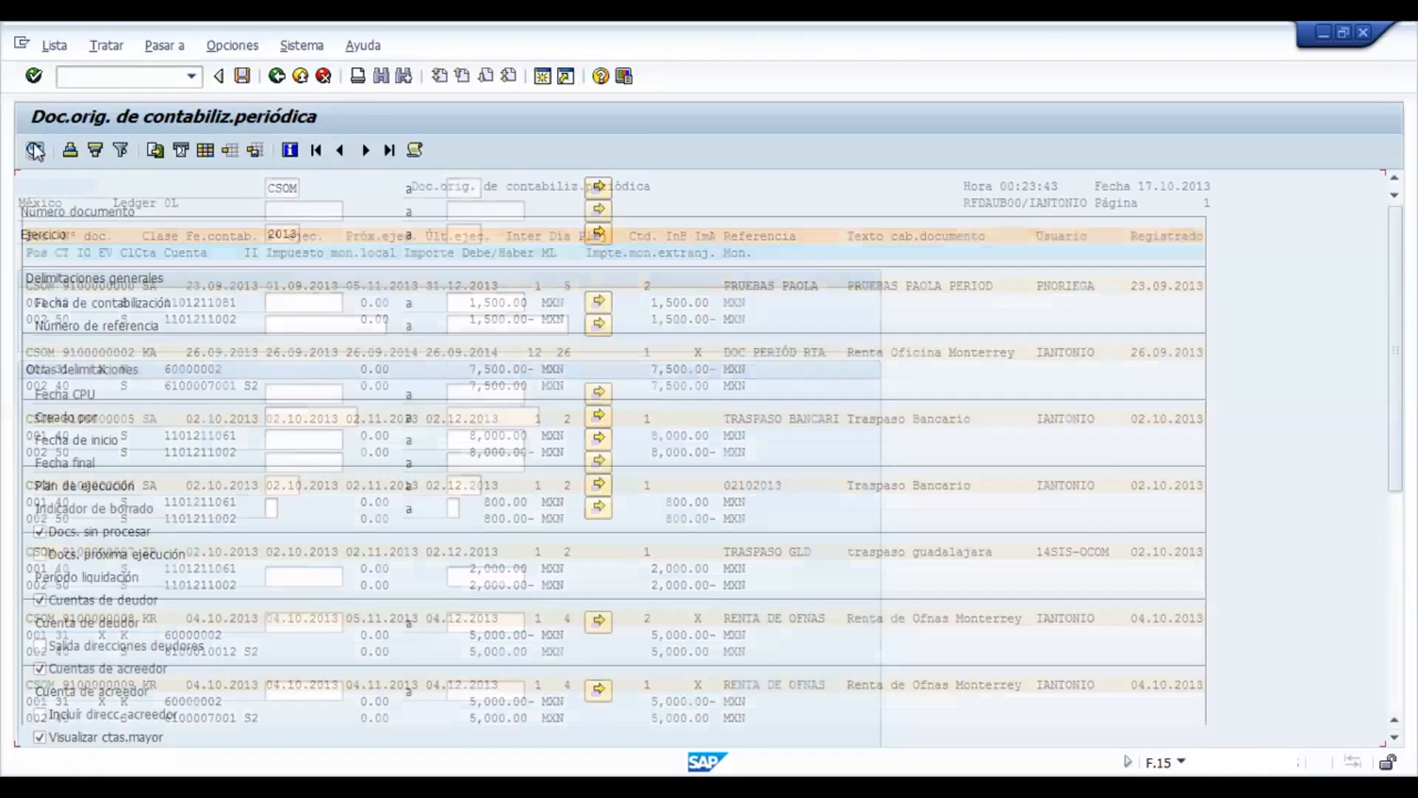
scroll(551, 423, "down", 5)
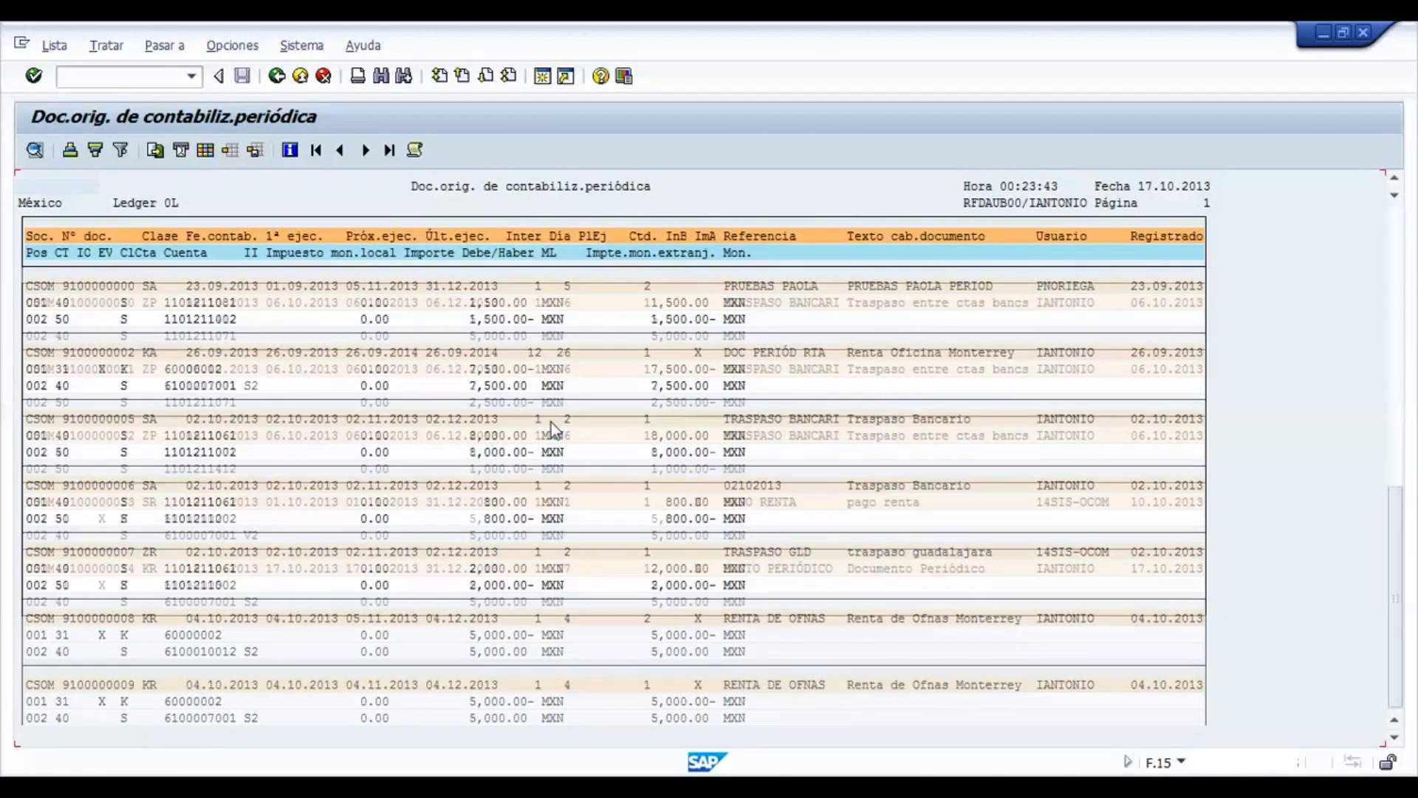